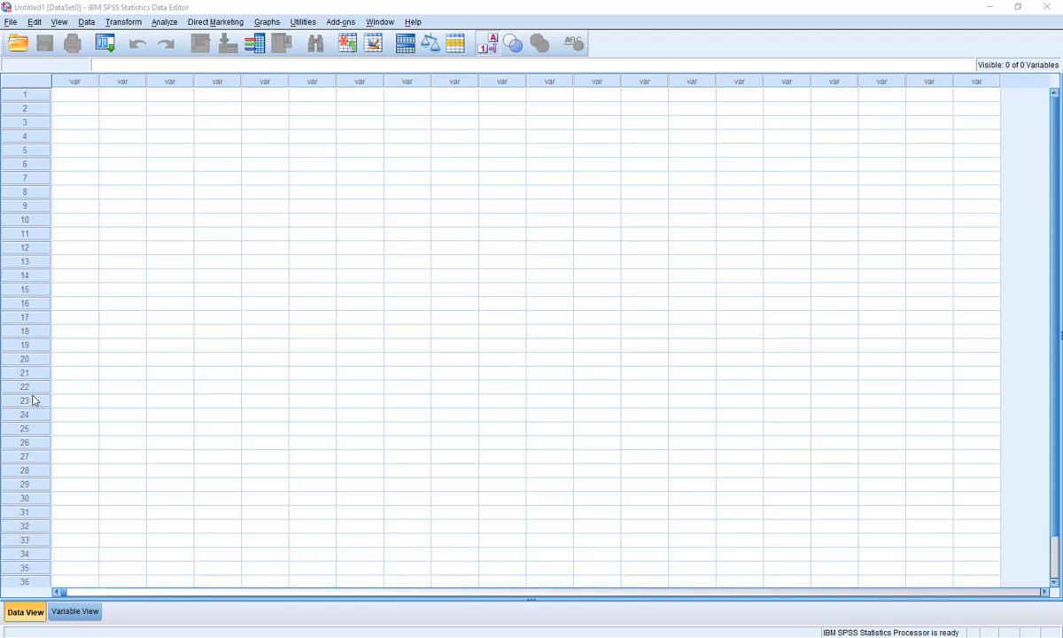
Step: Examine the empty data grid by highlighting its first variable columns and the first three case rows
{"action": "left_click", "coordinate": [26, 95]}
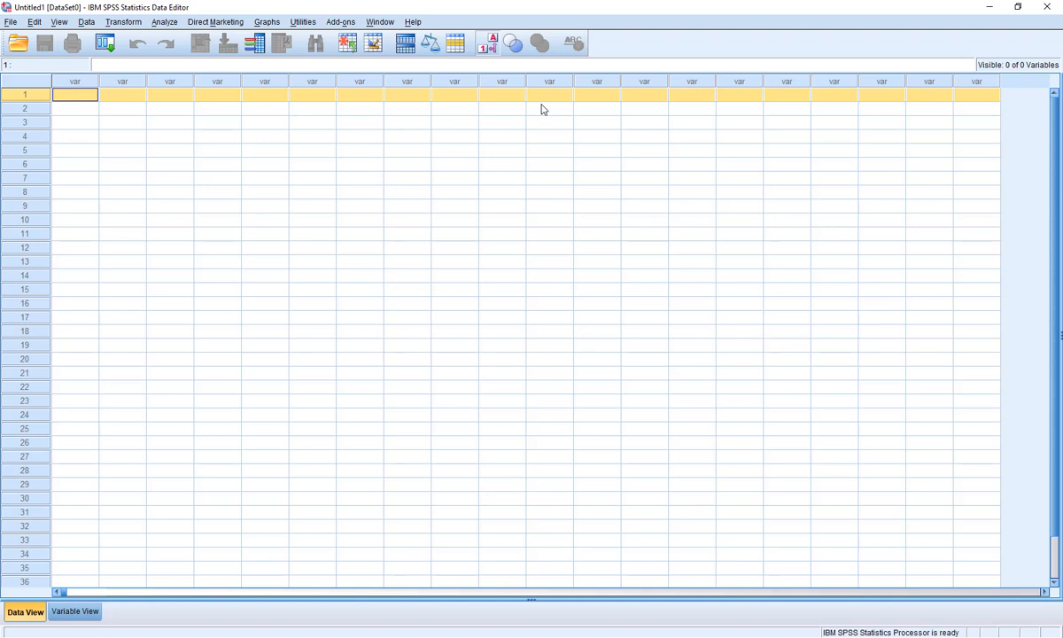
{"action": "left_click", "coordinate": [76, 83]}
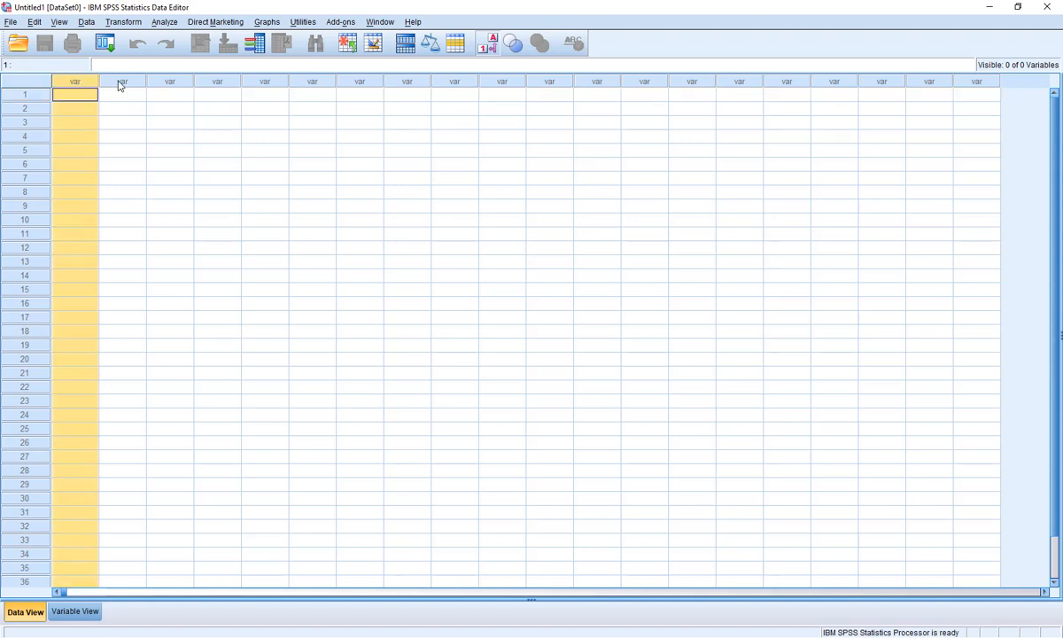
{"action": "left_click", "coordinate": [122, 83]}
{"action": "left_click", "coordinate": [178, 82]}
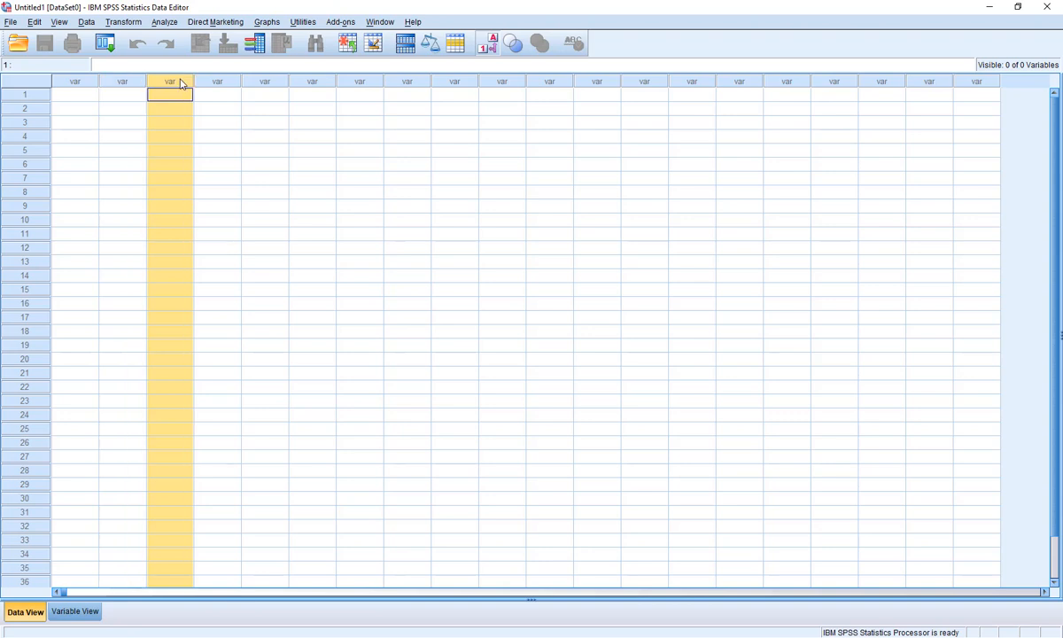
{"action": "left_click", "coordinate": [213, 83]}
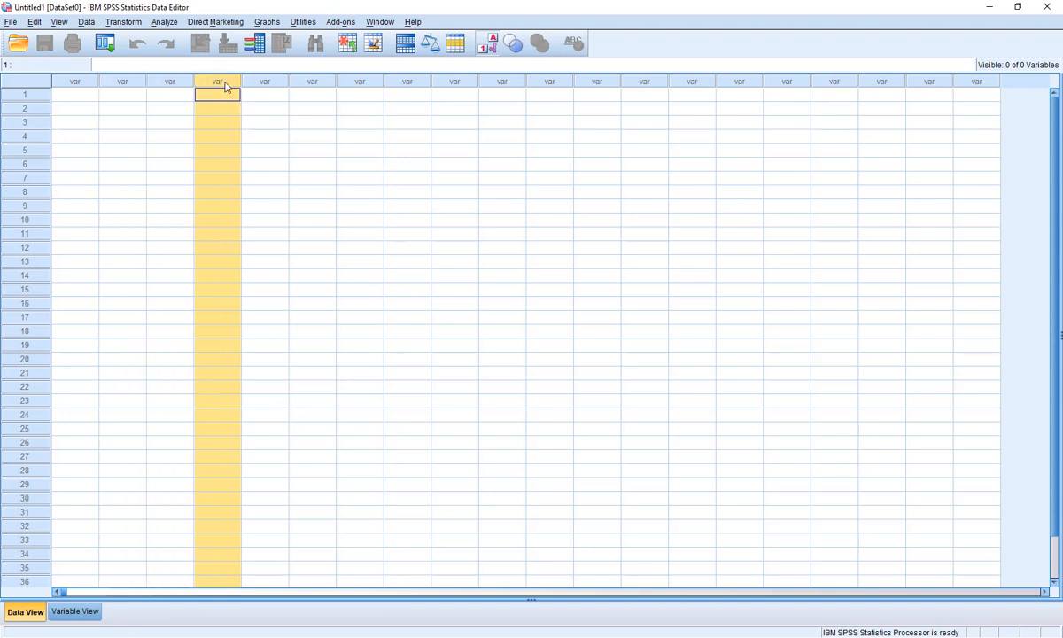
{"action": "left_click", "coordinate": [280, 83]}
{"action": "left_click", "coordinate": [310, 82]}
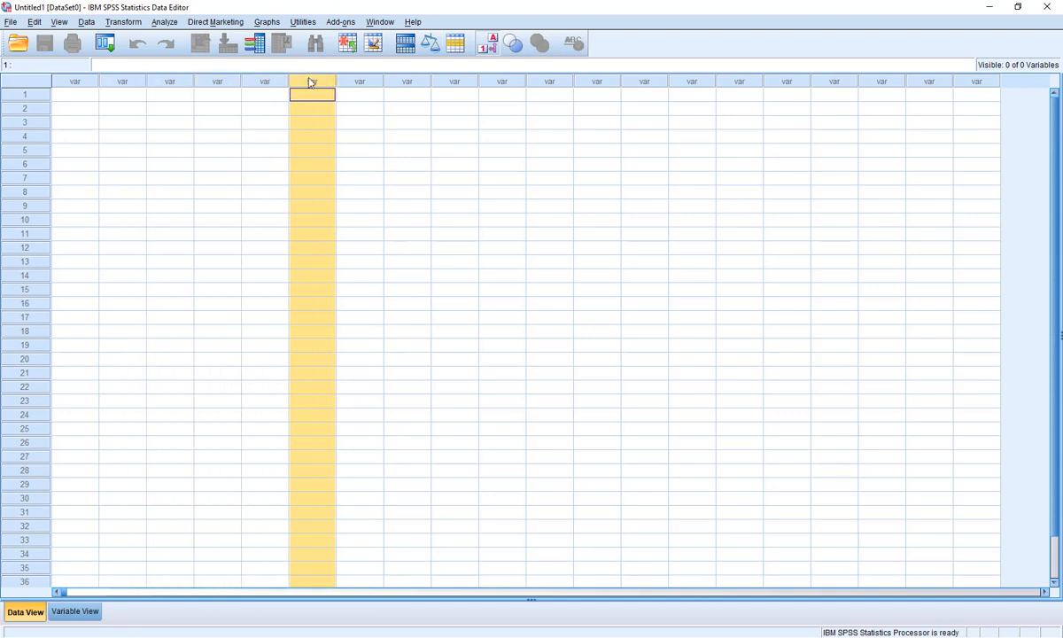
{"action": "left_click", "coordinate": [355, 83]}
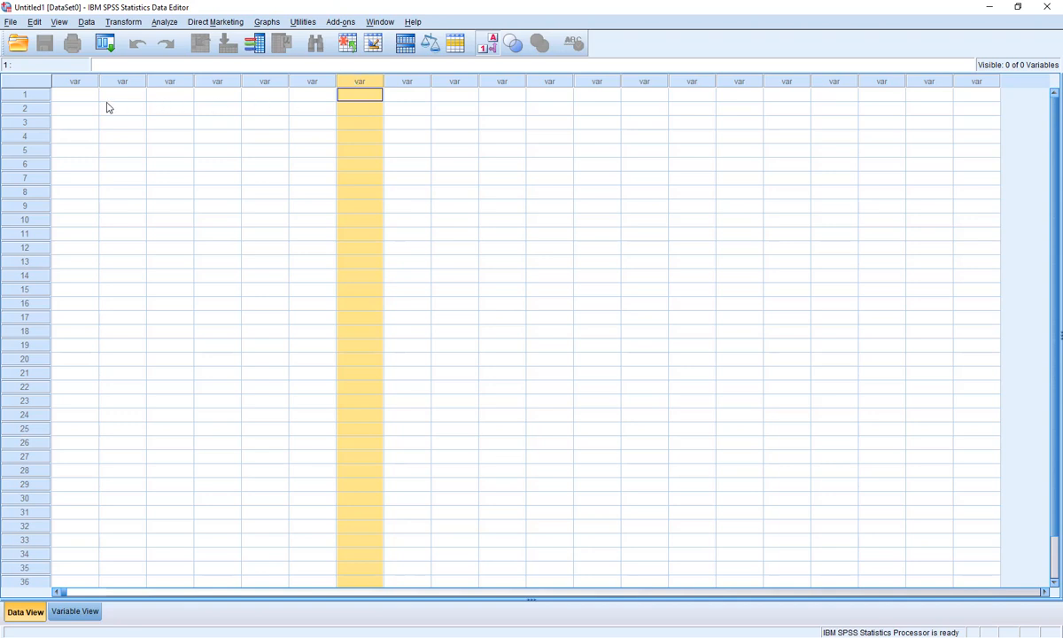
{"action": "left_click", "coordinate": [27, 98]}
{"action": "left_click", "coordinate": [27, 108]}
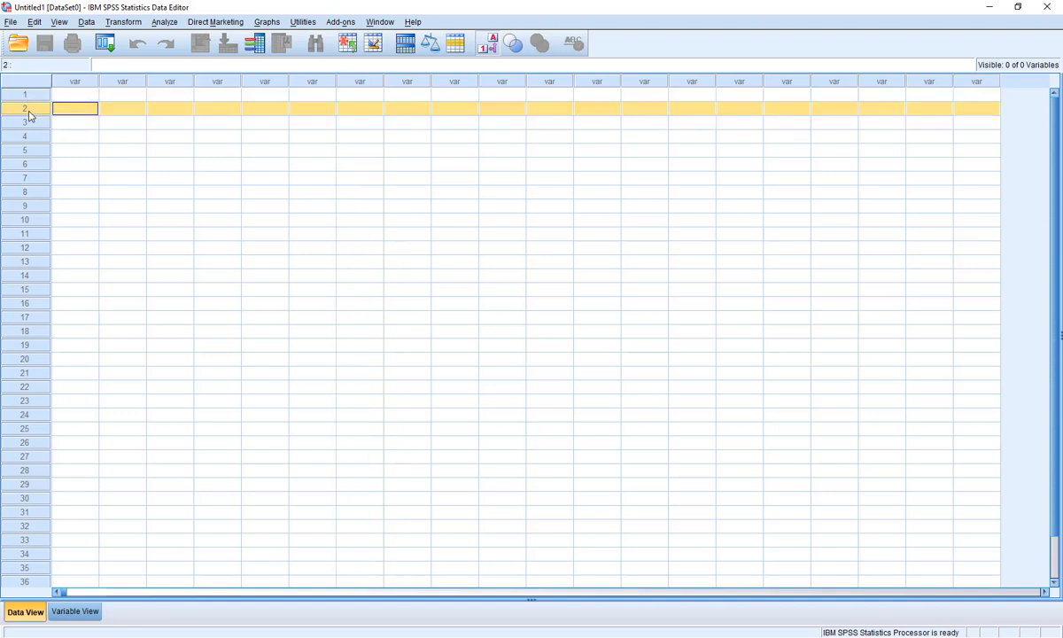
{"action": "left_click", "coordinate": [29, 122]}
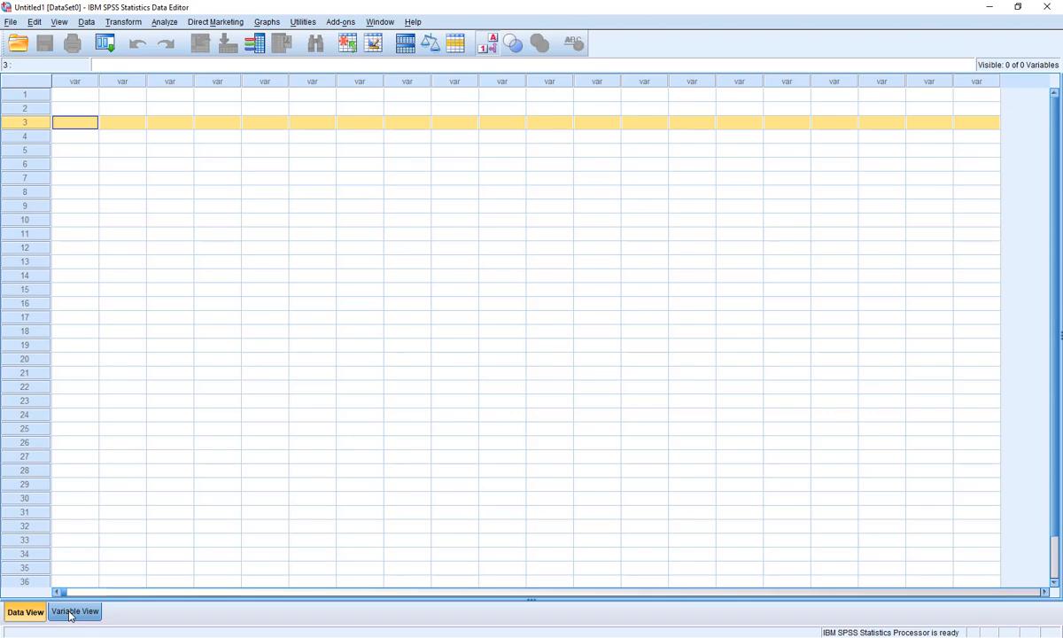
Step: Look at the empty variable definitions, and return to the first cell of the data grid
{"action": "left_click", "coordinate": [71, 614]}
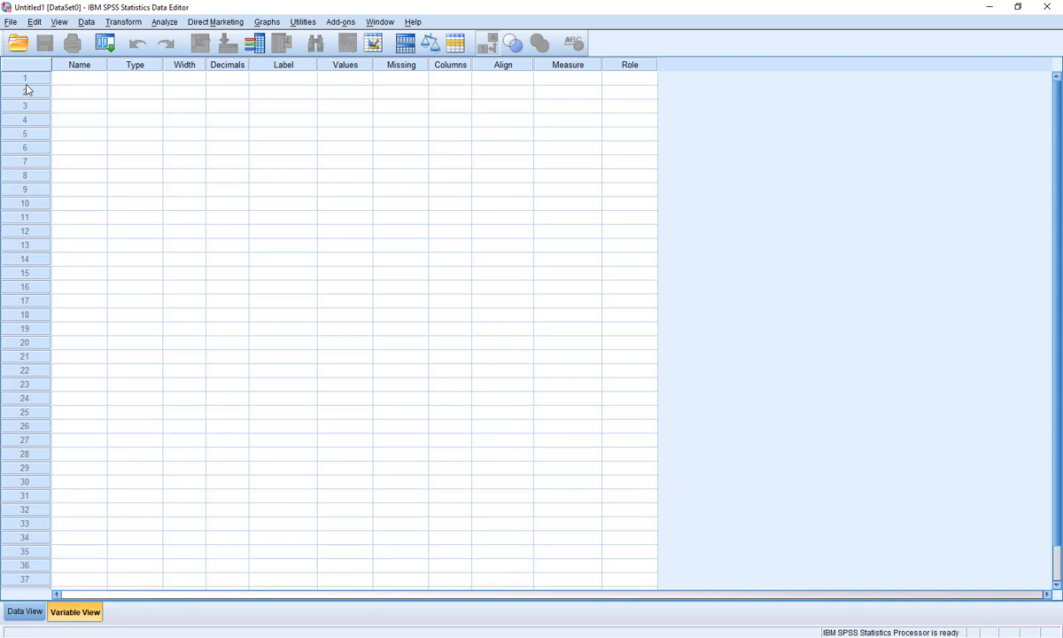
{"action": "left_click", "coordinate": [24, 611]}
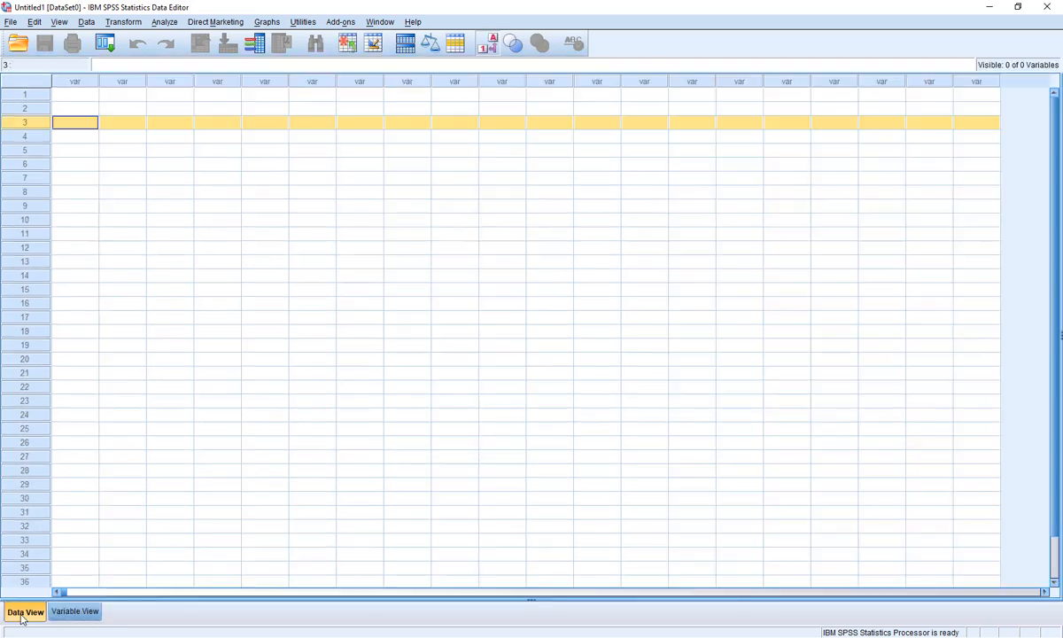
{"action": "left_click", "coordinate": [85, 97]}
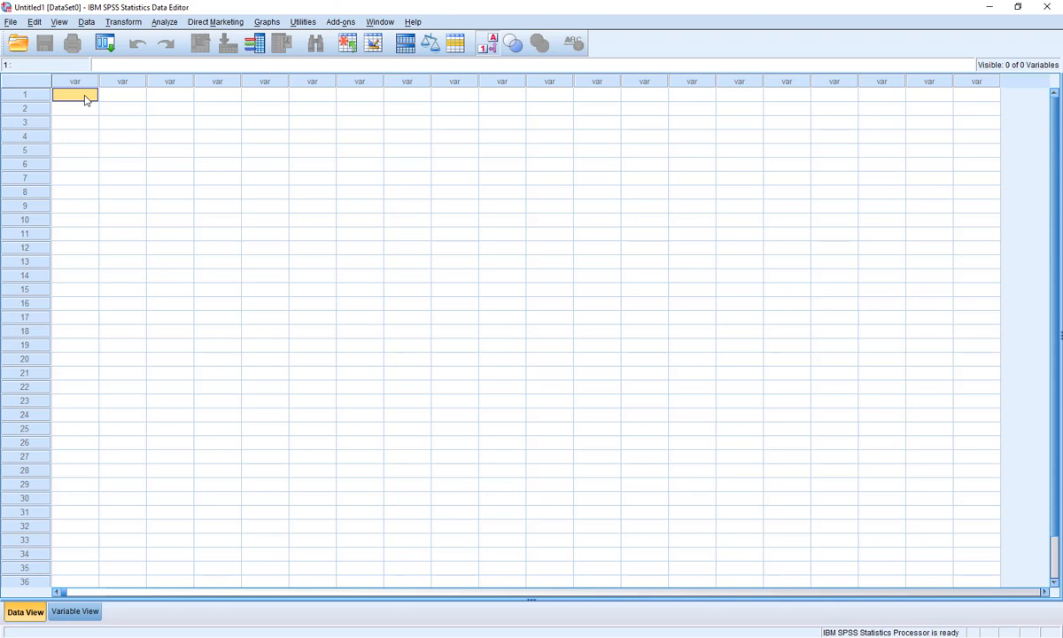
Step: Create a new blank dataset in its own data editor window
{"action": "left_click", "coordinate": [11, 22]}
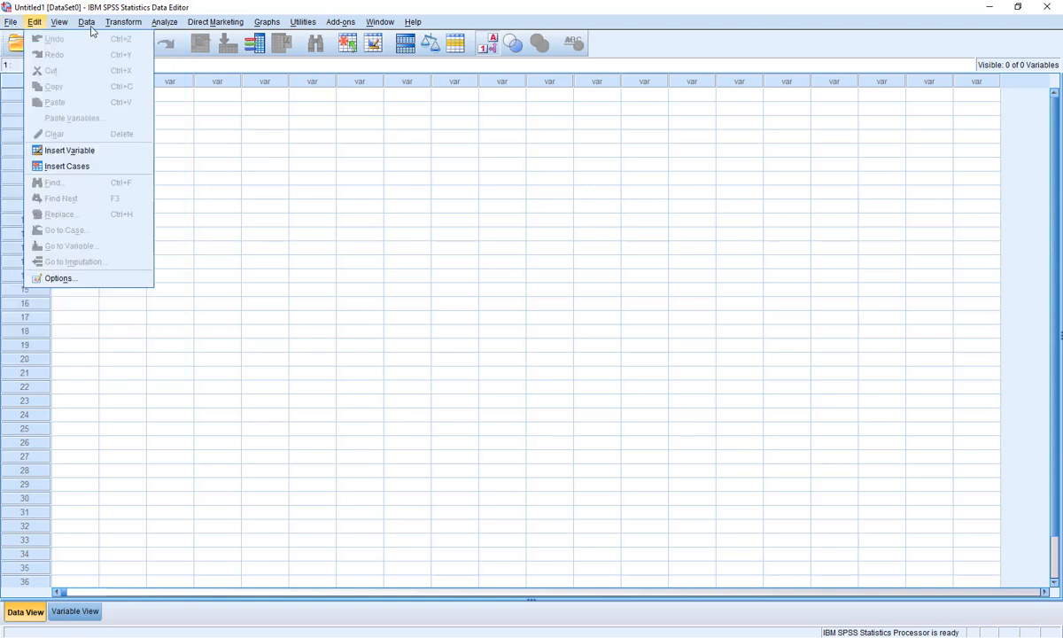
{"action": "mouse_move", "coordinate": [19, 42]}
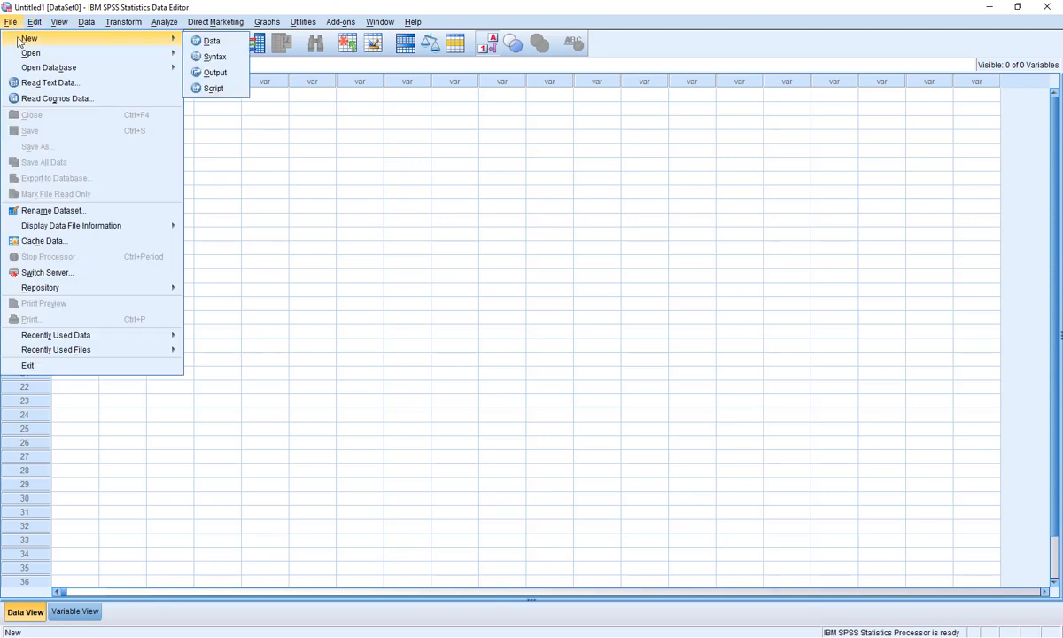
{"action": "left_click", "coordinate": [213, 42]}
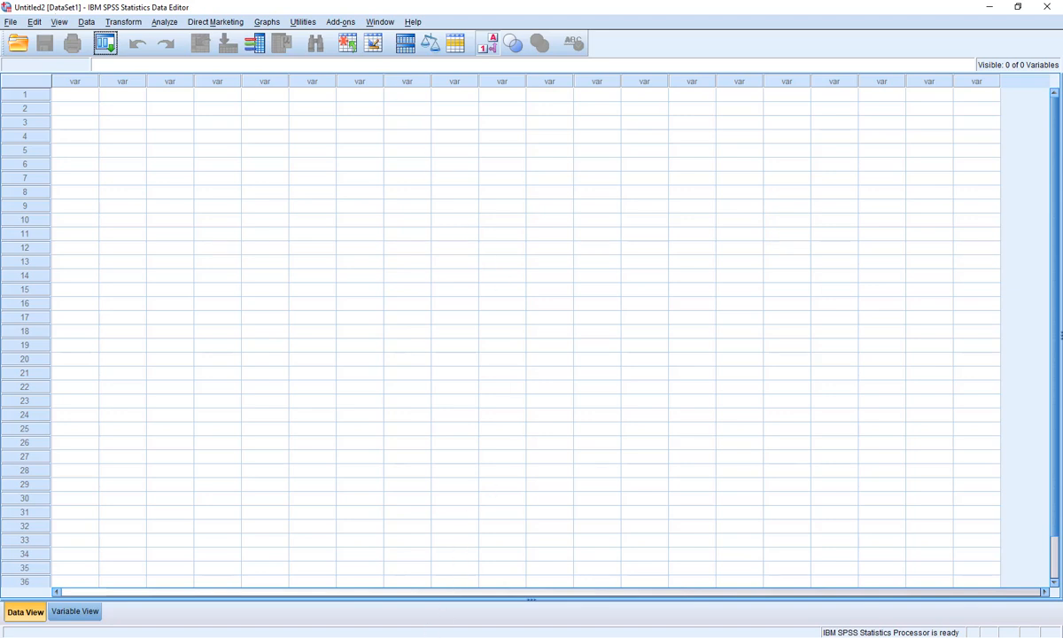
Step: View the log in the Output1 viewer window, and minimize it to return to the new dataset
{"action": "left_click", "coordinate": [418, 637]}
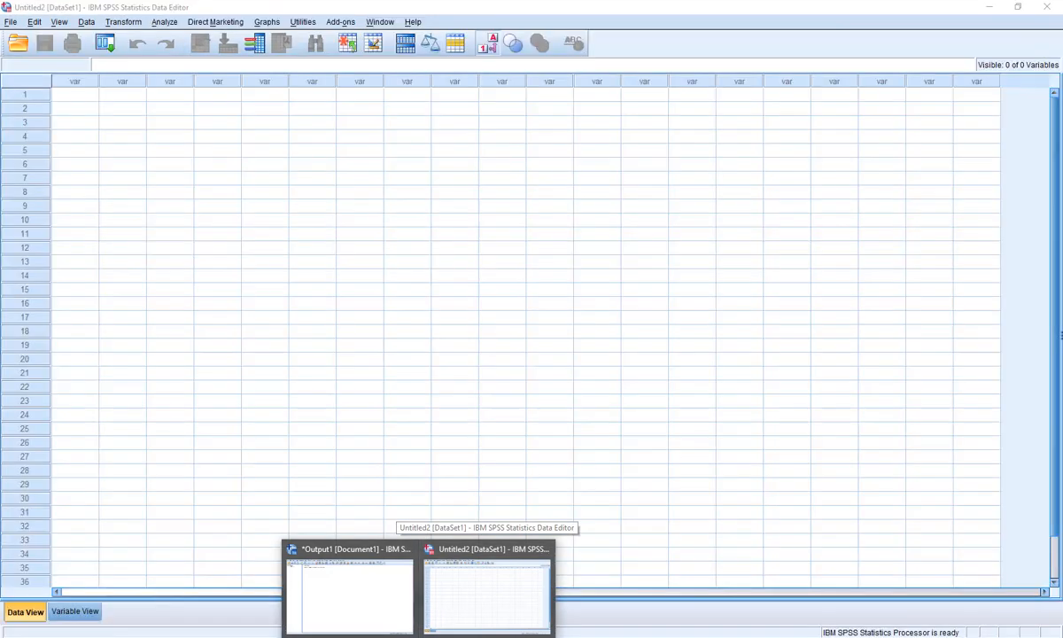
{"action": "left_click", "coordinate": [436, 620]}
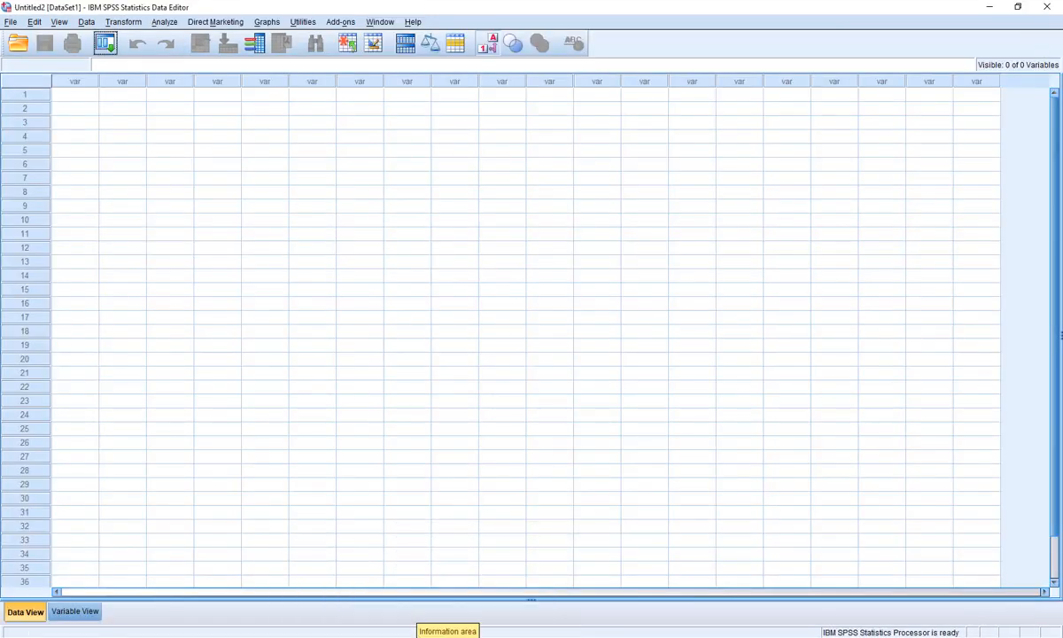
{"action": "mouse_move", "coordinate": [443, 631]}
{"action": "mouse_move", "coordinate": [370, 602]}
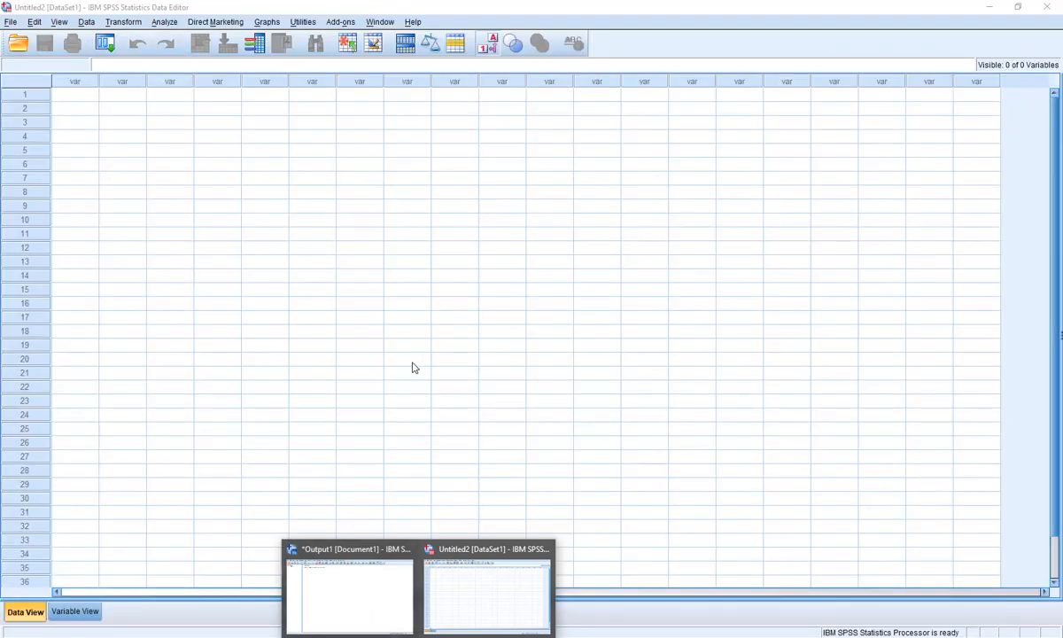
{"action": "left_click", "coordinate": [329, 554]}
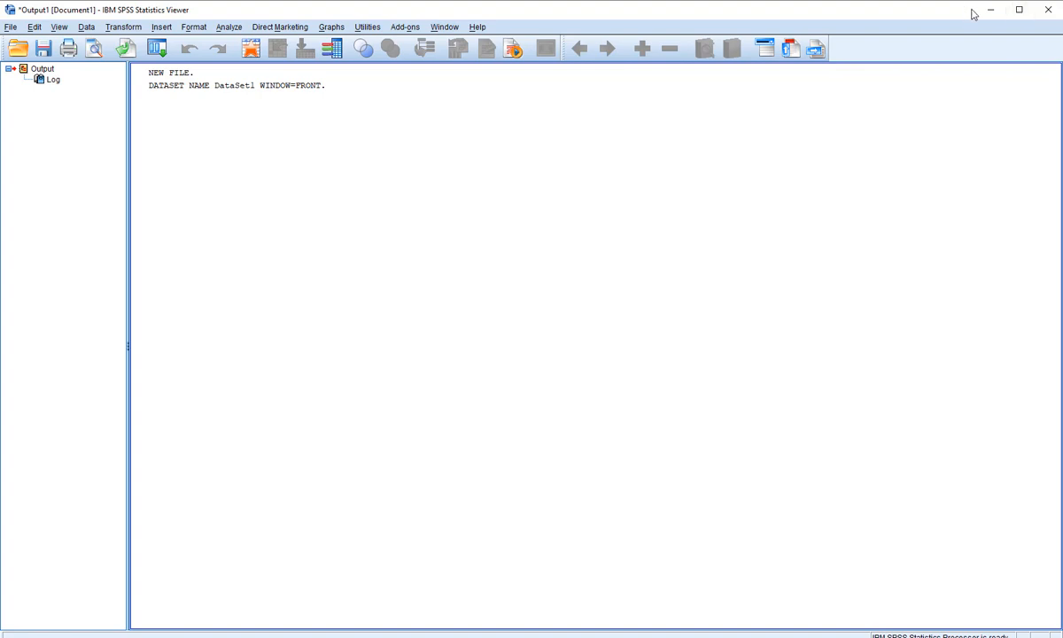
{"action": "left_click", "coordinate": [990, 10]}
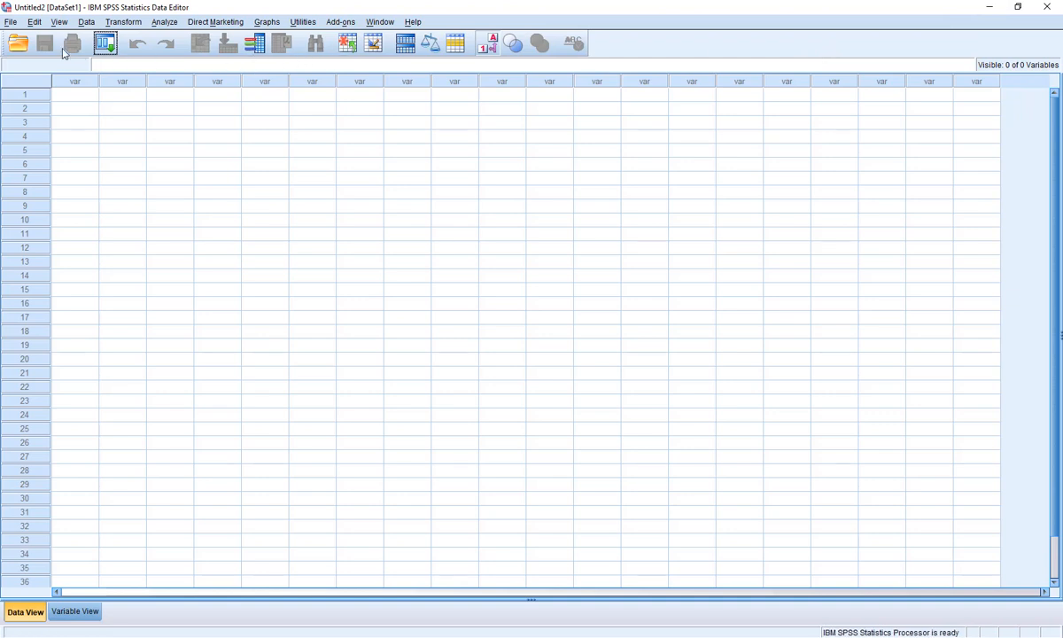
Step: Start opening an existing data file and browse to the Sample Data folder on the Desktop
{"action": "left_click", "coordinate": [10, 23]}
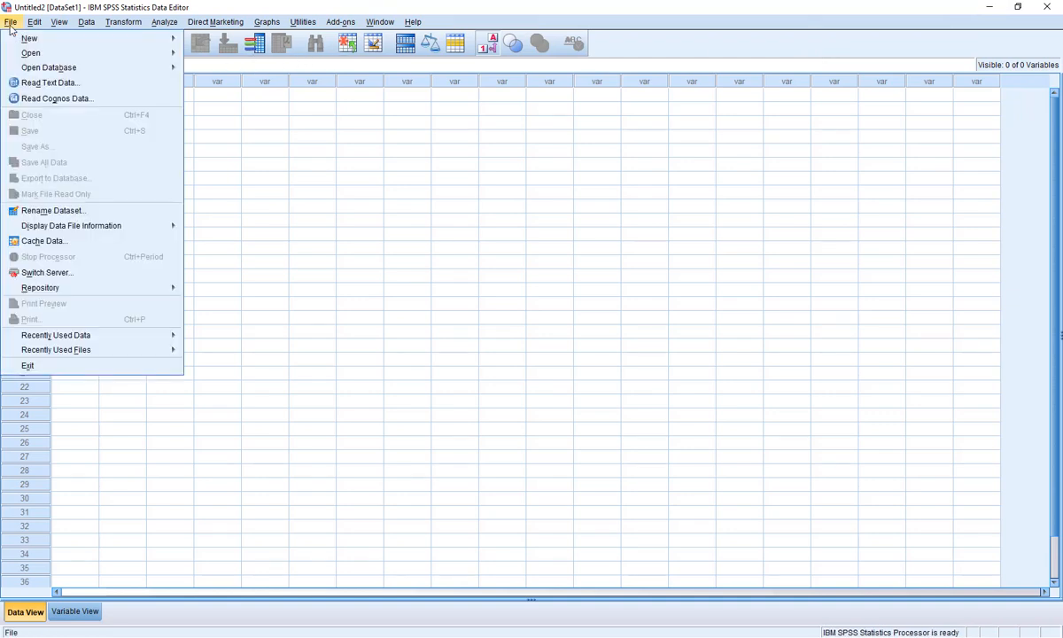
{"action": "mouse_move", "coordinate": [51, 55]}
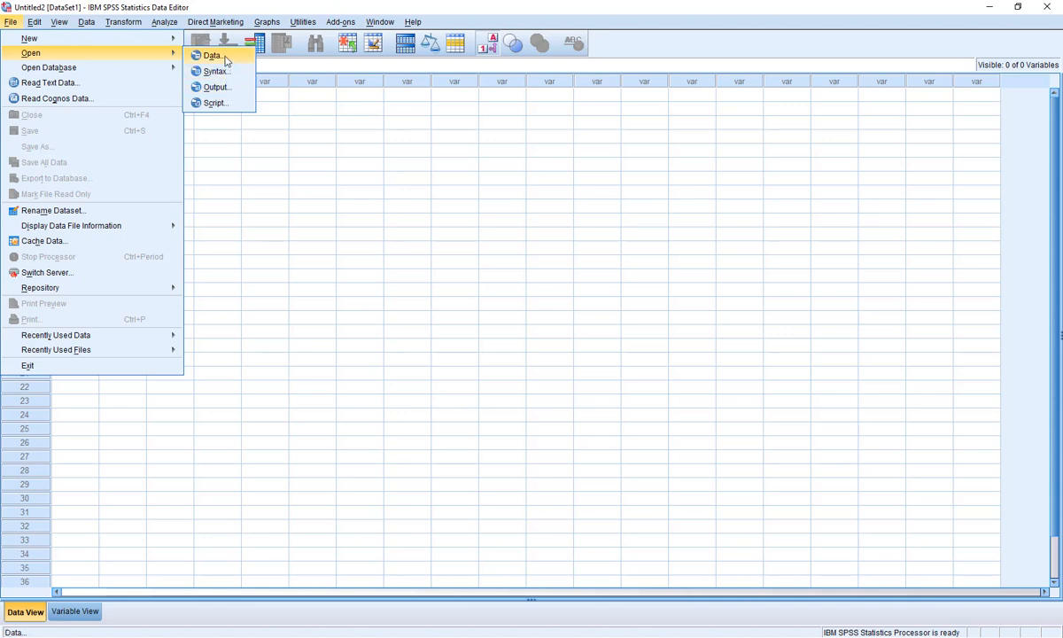
{"action": "left_click", "coordinate": [213, 55]}
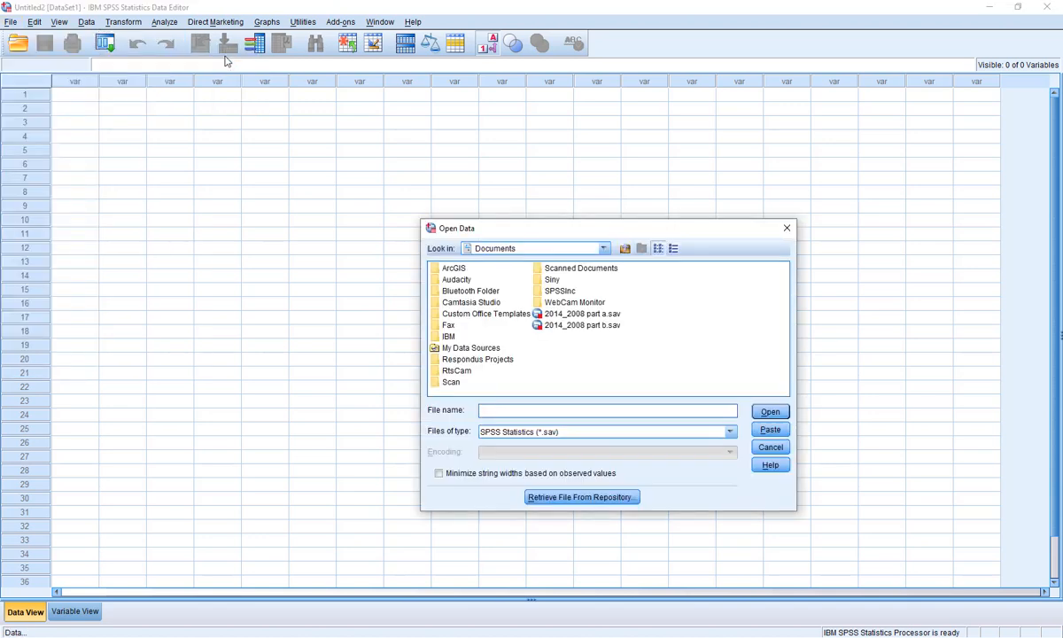
{"action": "left_click", "coordinate": [598, 248]}
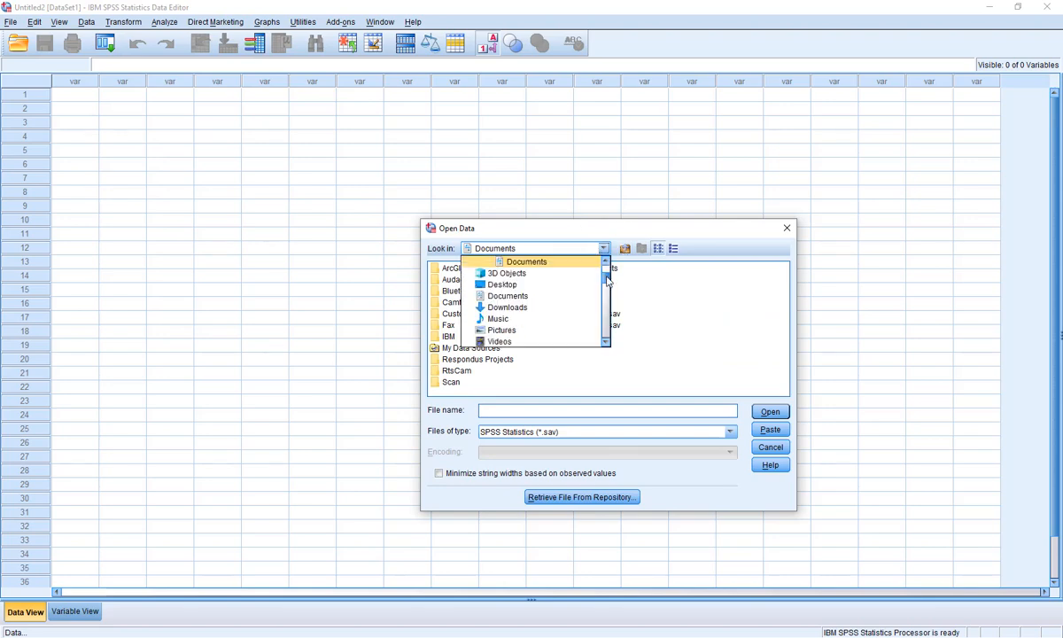
{"action": "scroll", "coordinate": [571, 261], "scroll_direction": "up", "scroll_amount": 2}
{"action": "left_click", "coordinate": [544, 263]}
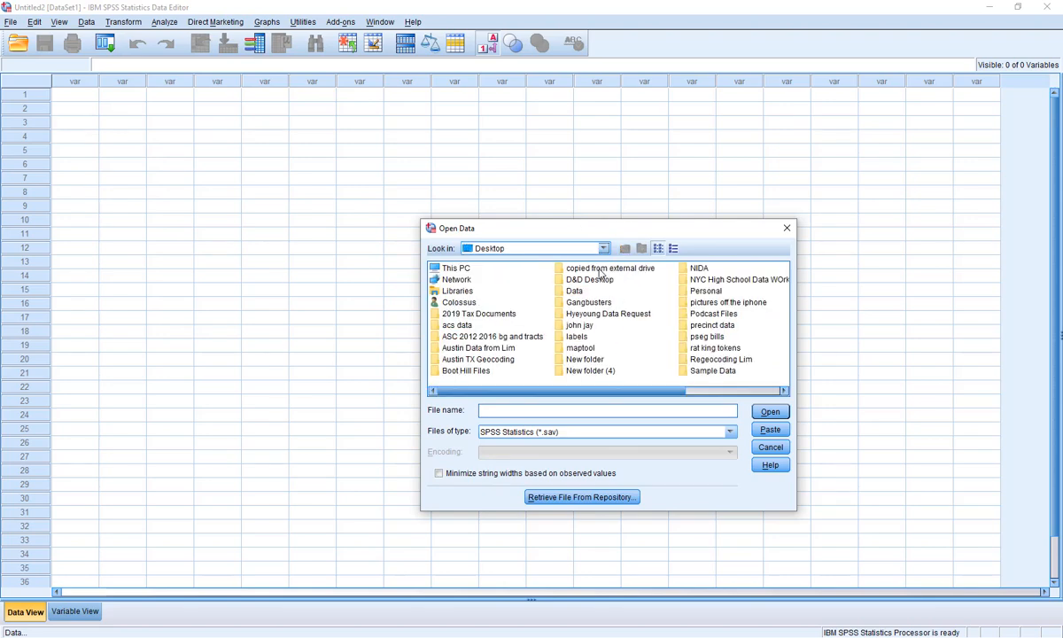
{"action": "double_click", "coordinate": [708, 373]}
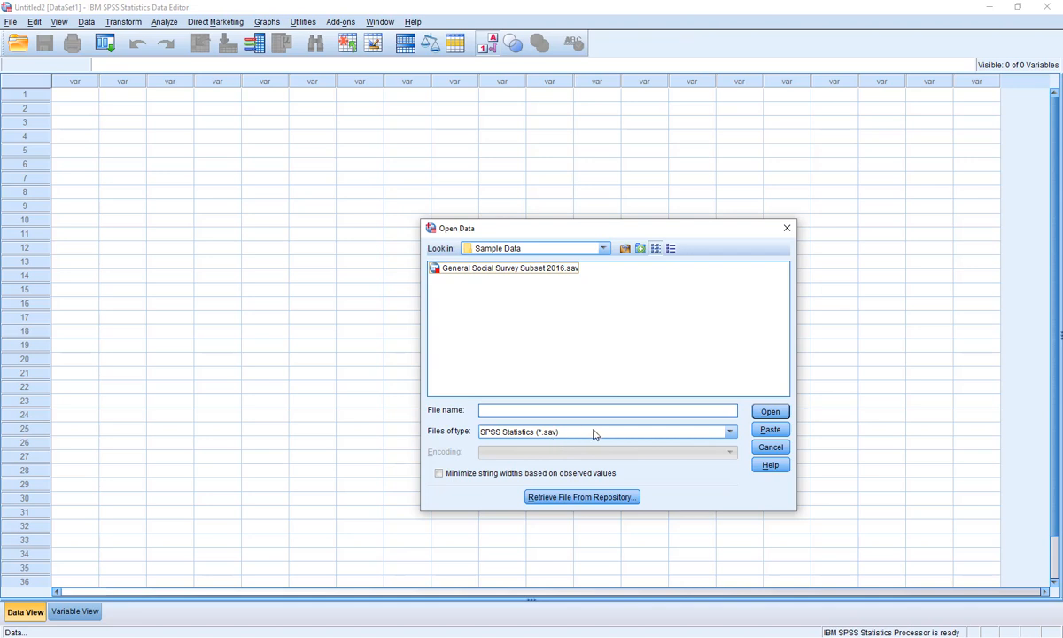
Step: Review the file types available for opening data, including Excel, SAS, Stata and text formats
{"action": "left_click", "coordinate": [730, 433]}
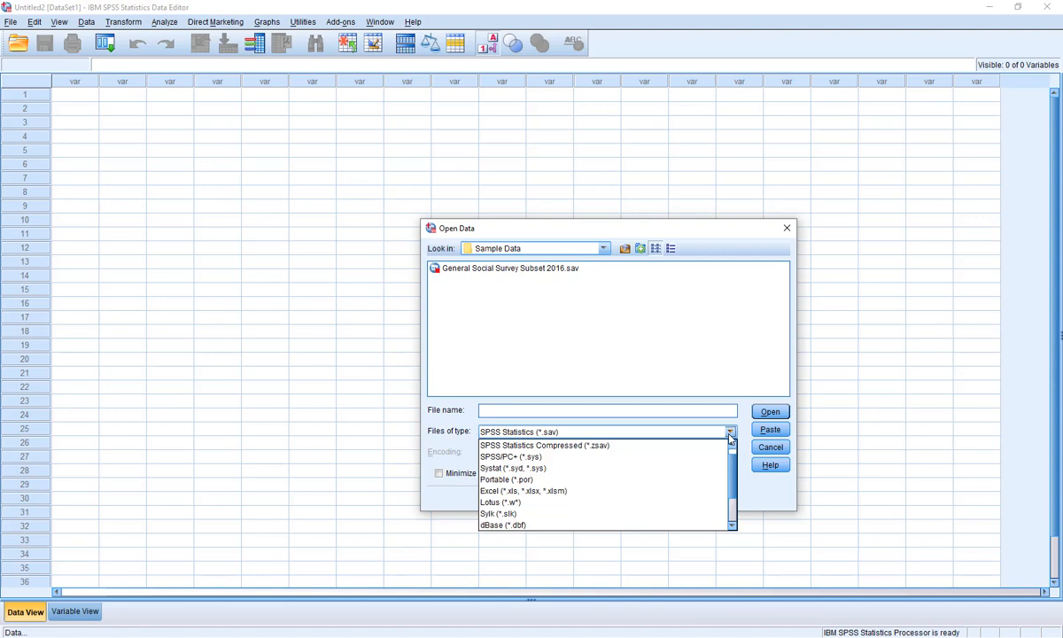
{"action": "left_click_drag", "start_coordinate": [731, 478], "coordinate": [733, 507]}
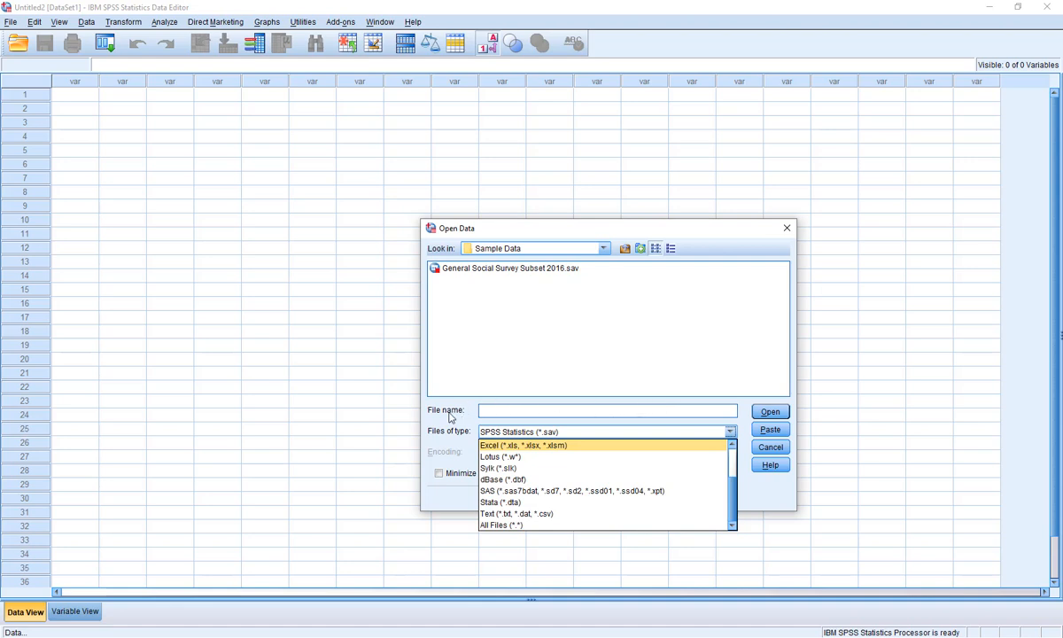
{"action": "left_click", "coordinate": [422, 391]}
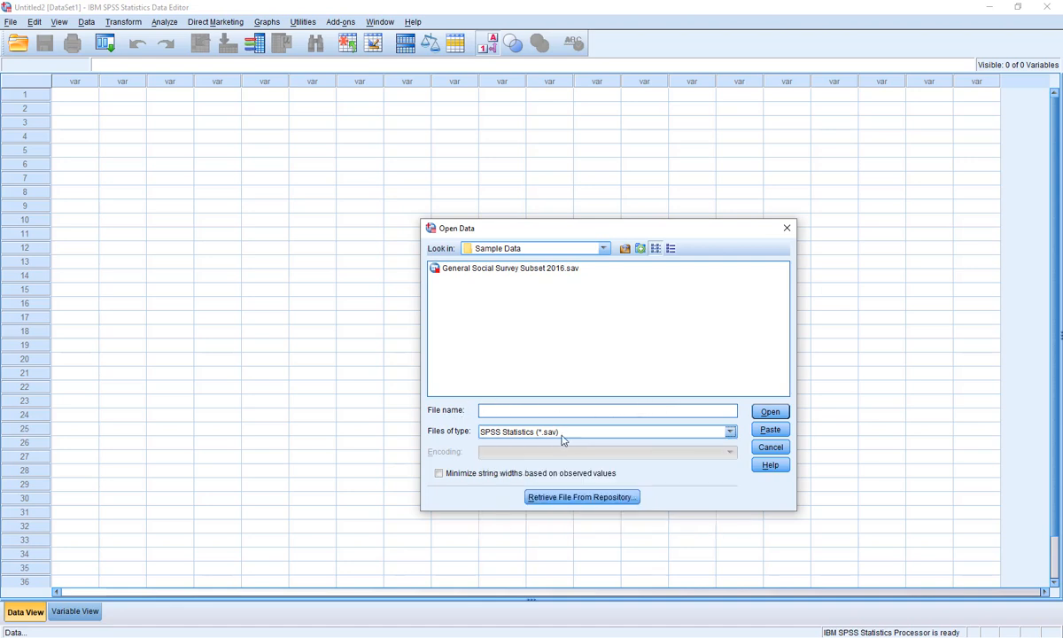
Step: List all file types in the Sample Data folder and open General Social Survey Subset 2016.sav
{"action": "left_click", "coordinate": [730, 433]}
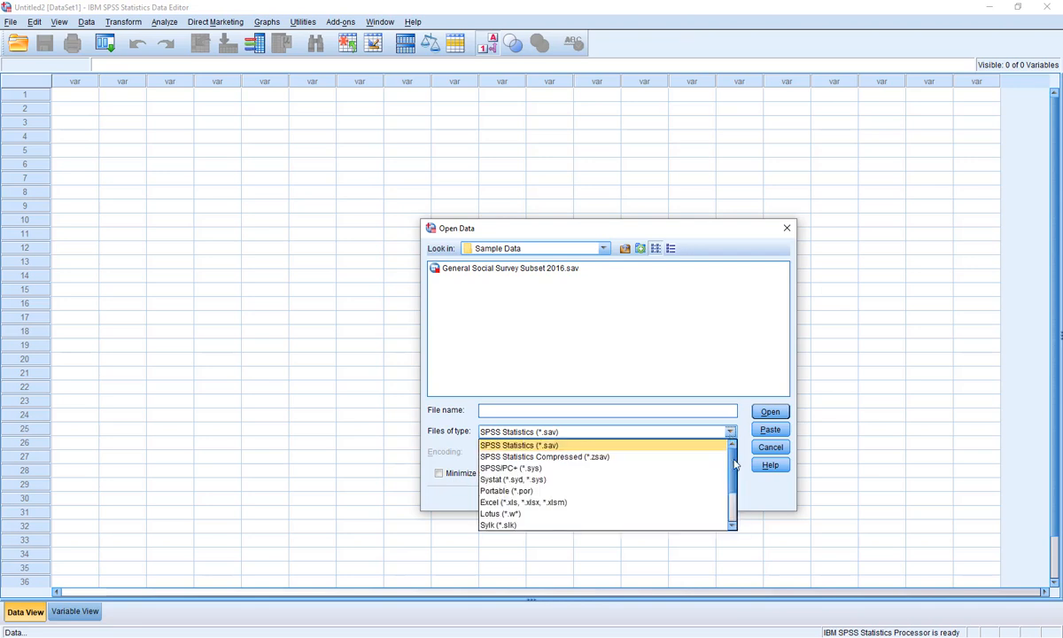
{"action": "scroll", "coordinate": [724, 523], "scroll_direction": "down", "scroll_amount": 2}
{"action": "left_click", "coordinate": [608, 526]}
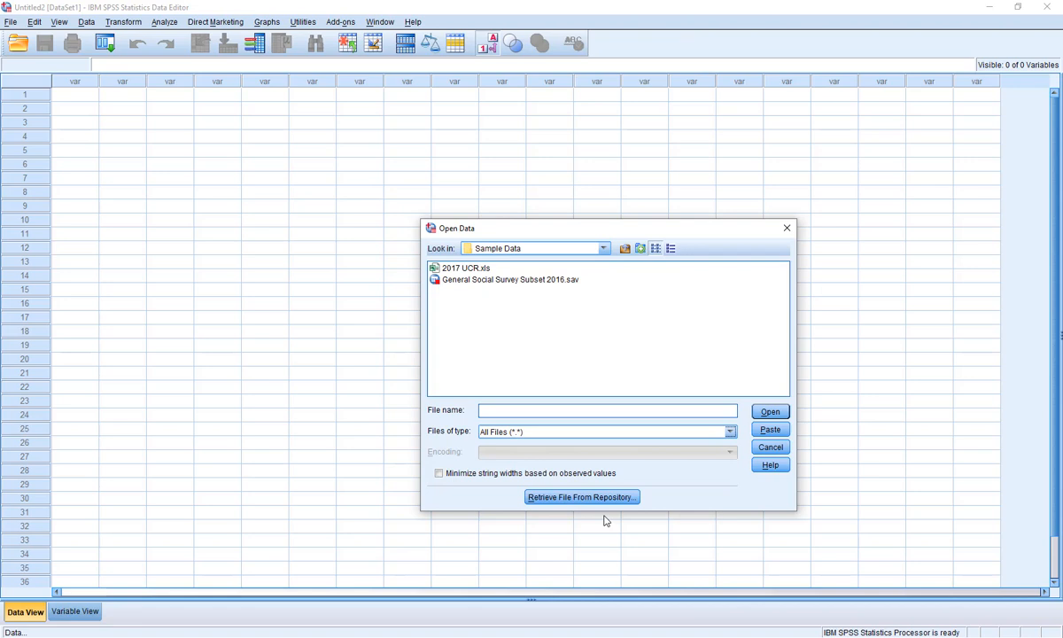
{"action": "left_click", "coordinate": [498, 282]}
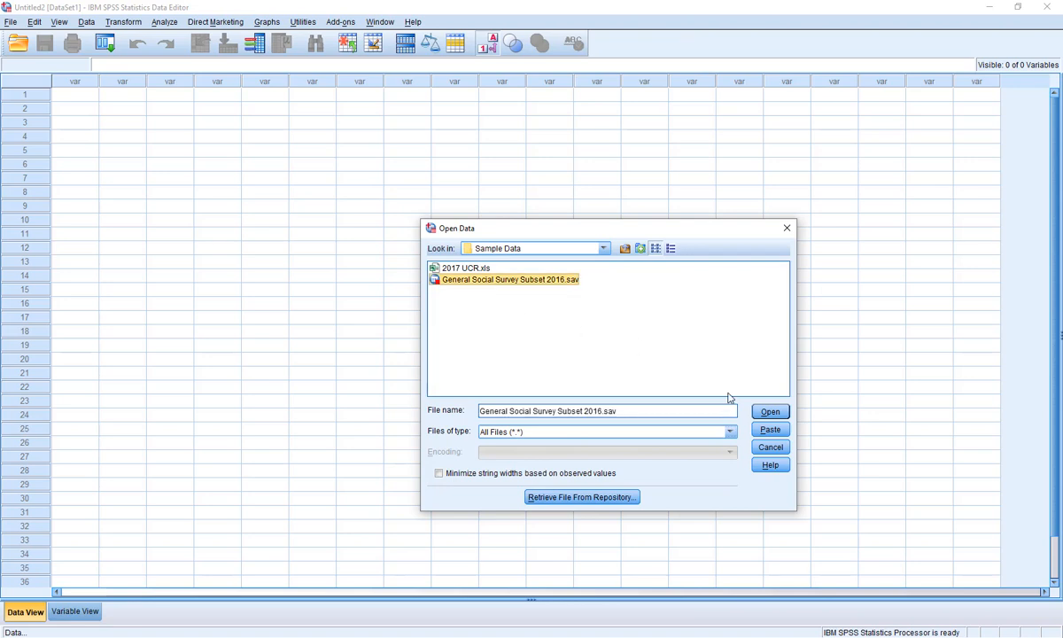
{"action": "left_click", "coordinate": [770, 413]}
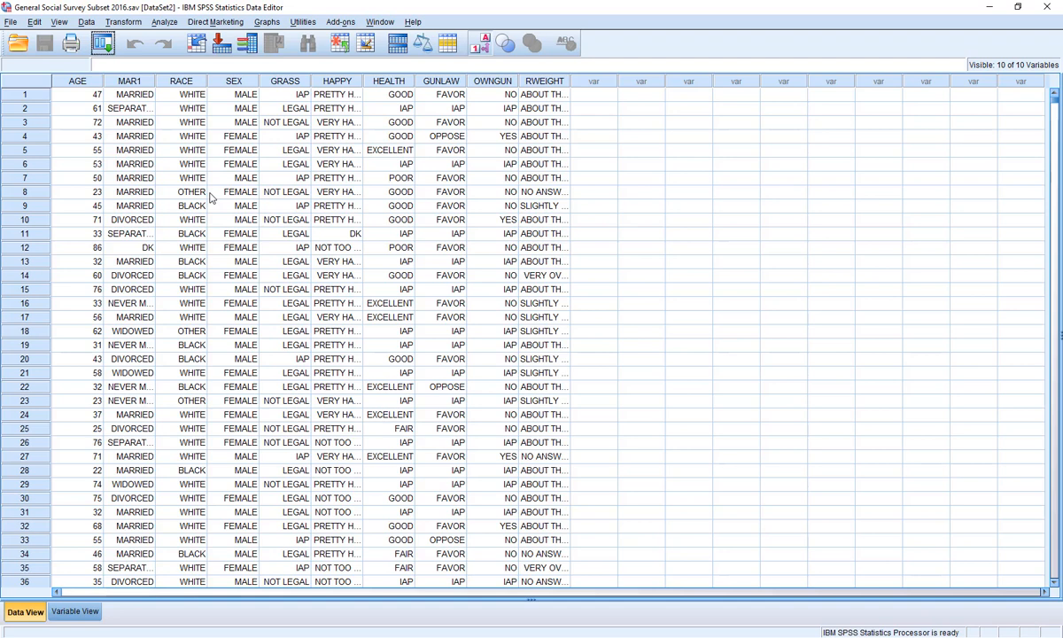
Step: Turn off value labels so the data grid shows numeric codes, and switch to the variable definitions
{"action": "left_click", "coordinate": [61, 22]}
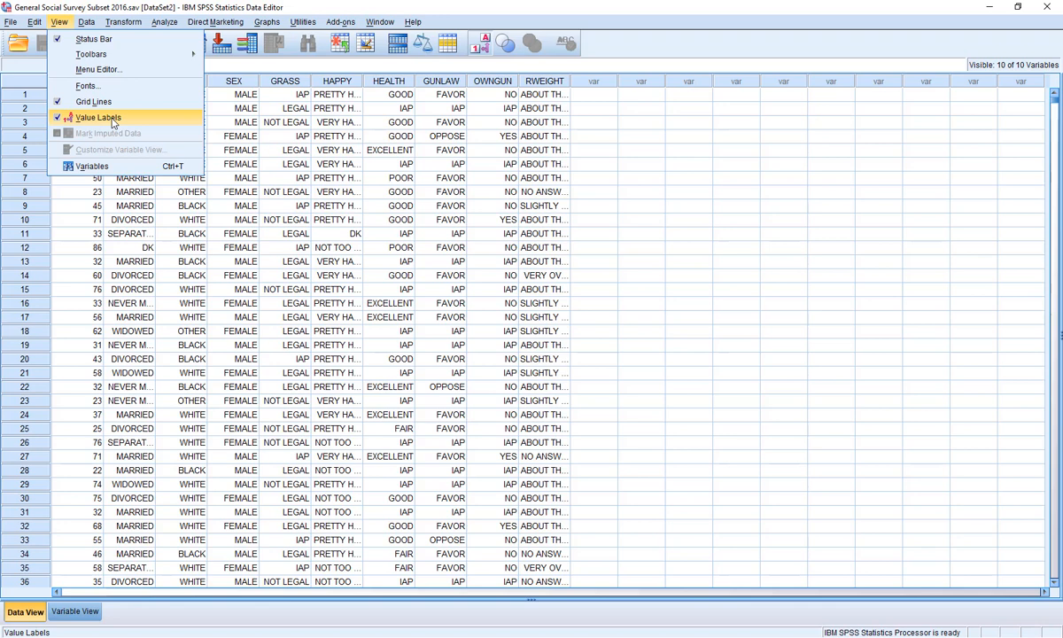
{"action": "left_click", "coordinate": [58, 121]}
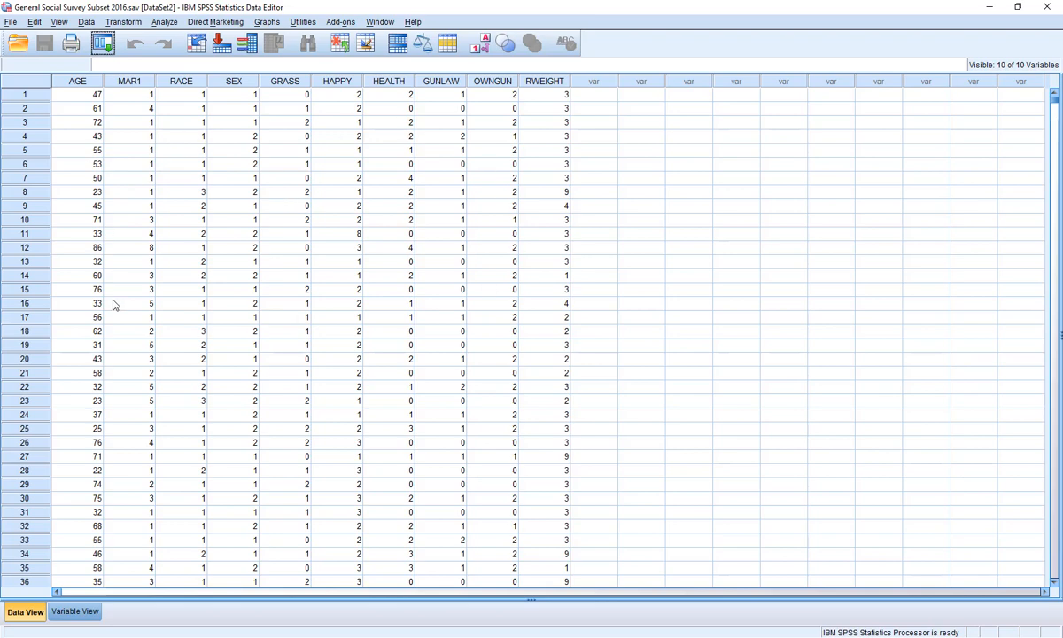
{"action": "left_click", "coordinate": [76, 611]}
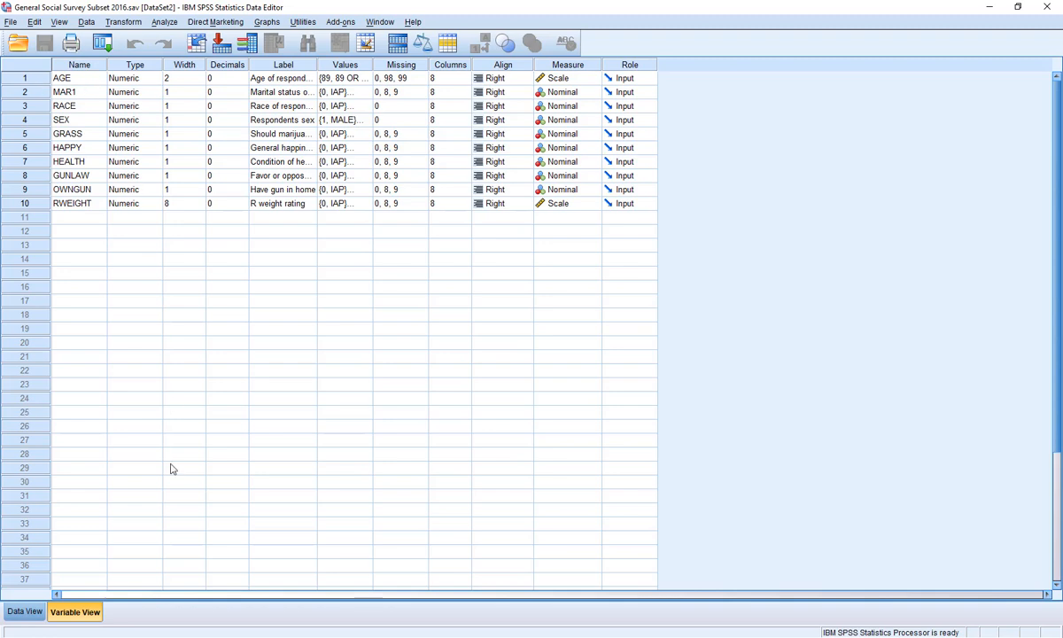
Step: Check the data grid, return to the variable definitions, and widen the Label column to fit the full variable labels
{"action": "left_click", "coordinate": [26, 612]}
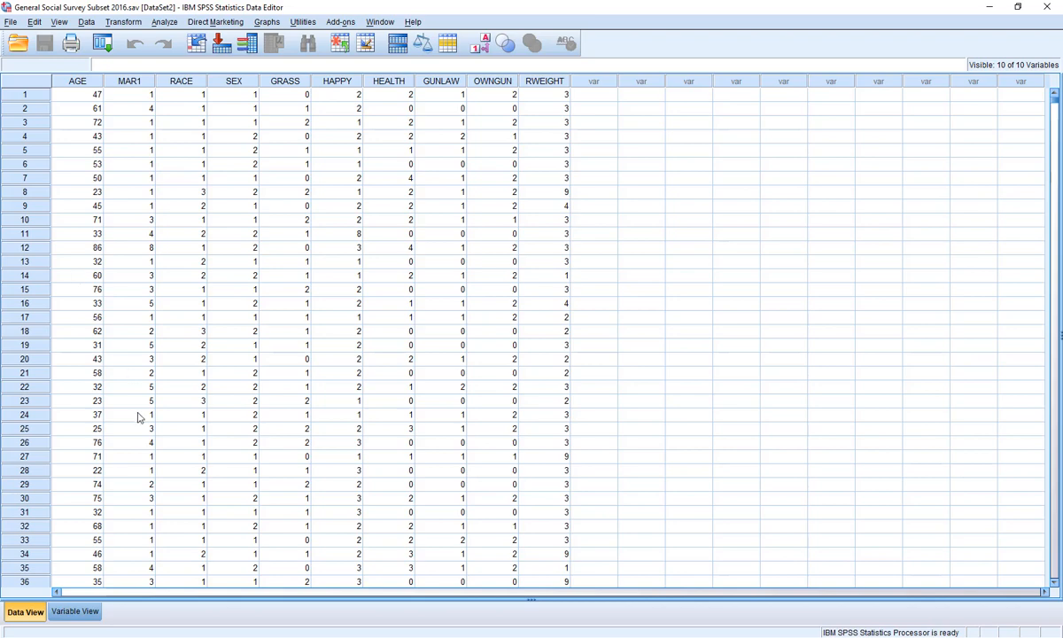
{"action": "left_click", "coordinate": [76, 612]}
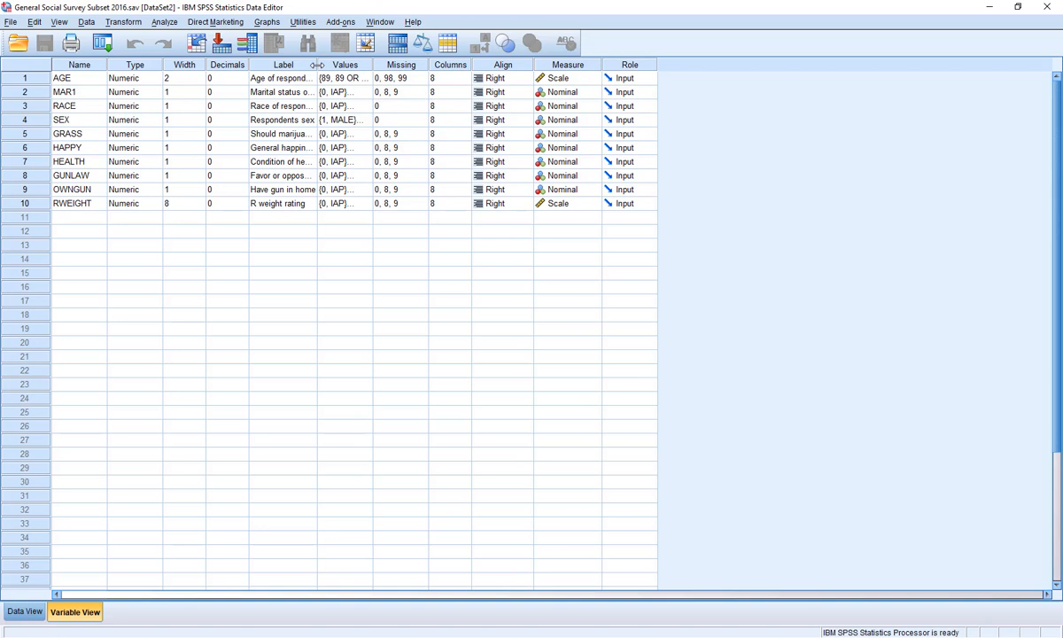
{"action": "left_click_drag", "start_coordinate": [316, 65], "coordinate": [381, 92]}
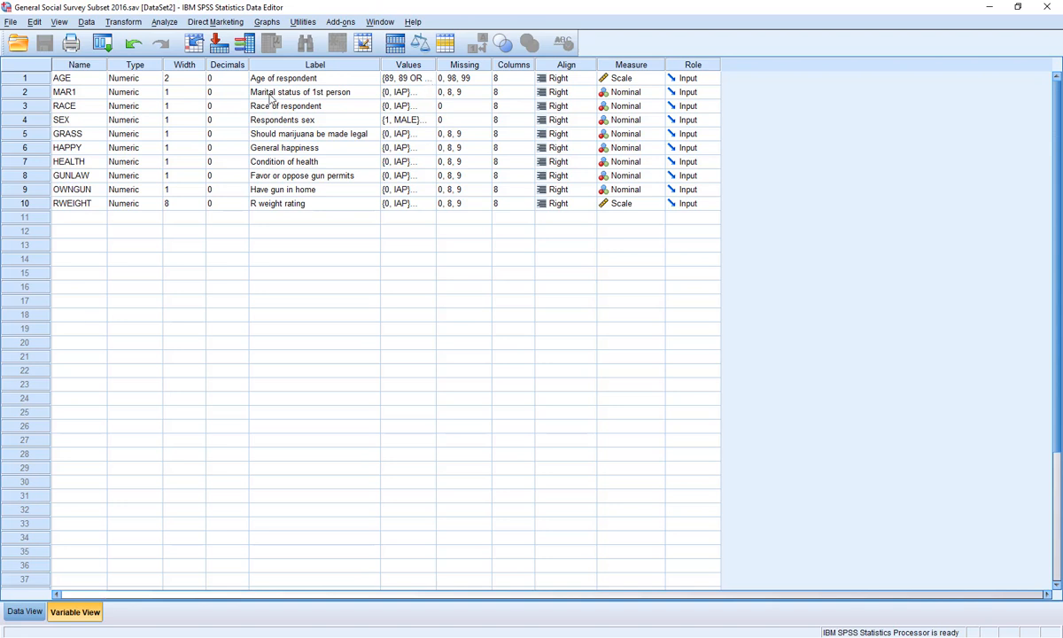
Step: Review the value labels and the missing-value definition of the RACE variable without changing either
{"action": "left_click", "coordinate": [416, 106]}
{"action": "left_click", "coordinate": [429, 107]}
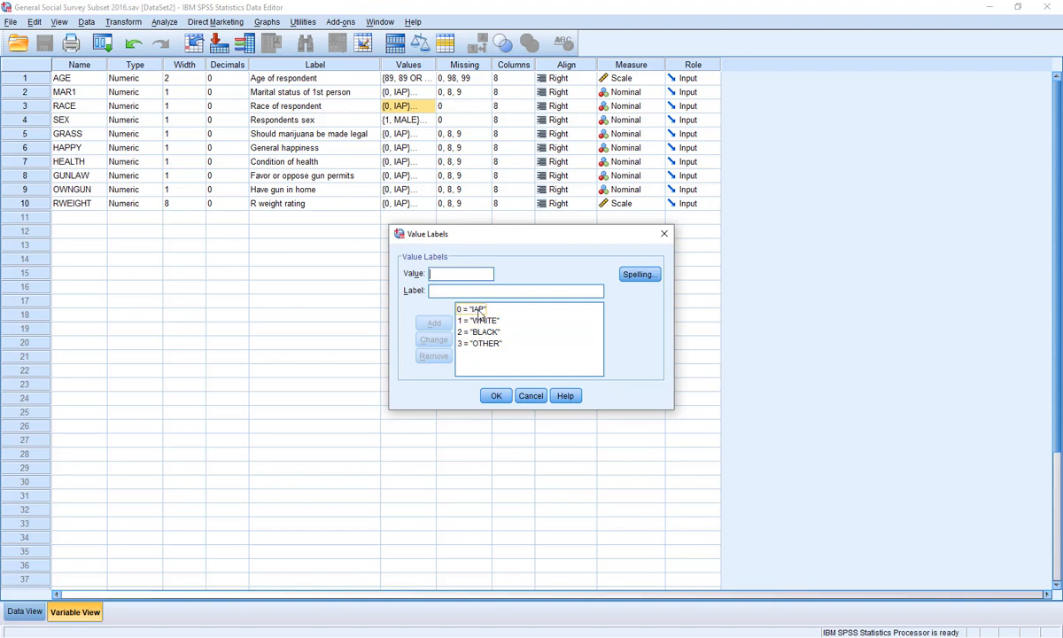
{"action": "left_click", "coordinate": [530, 396]}
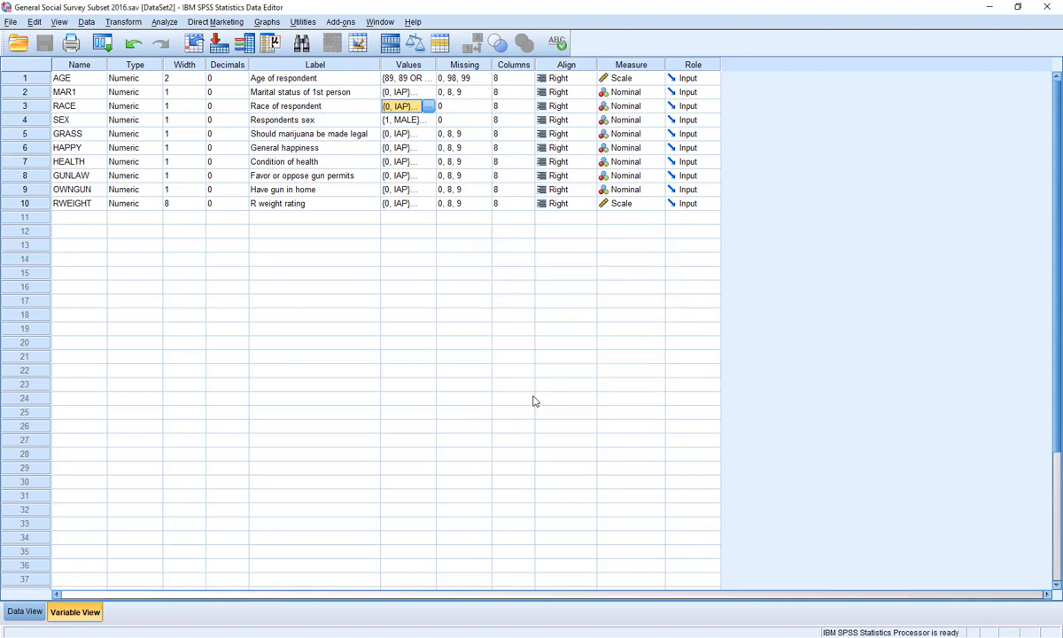
{"action": "left_click", "coordinate": [479, 109]}
{"action": "left_click", "coordinate": [483, 106]}
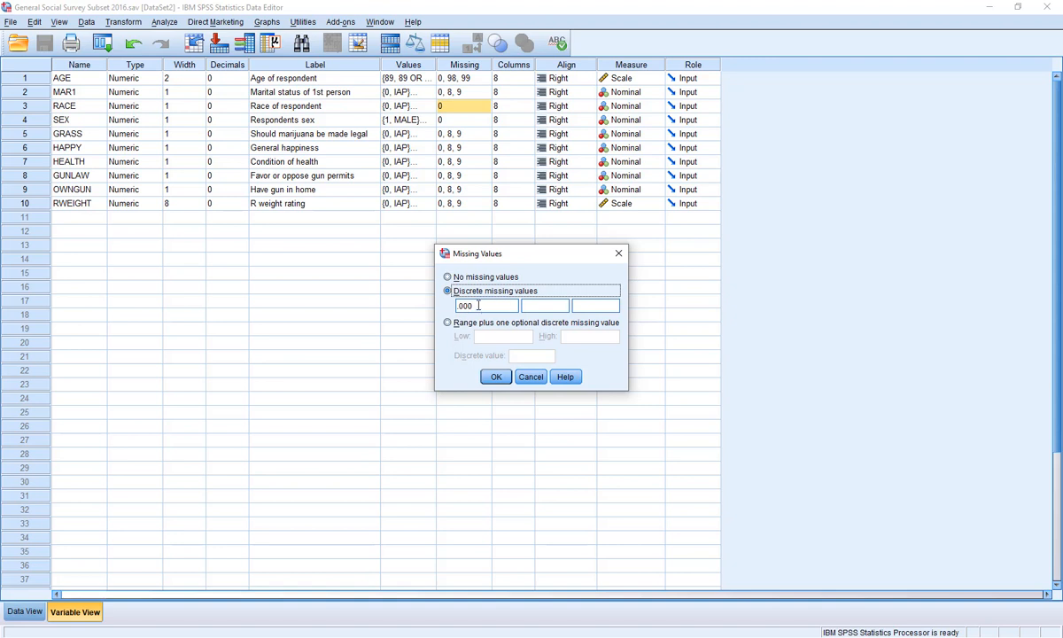
{"action": "left_click", "coordinate": [529, 379]}
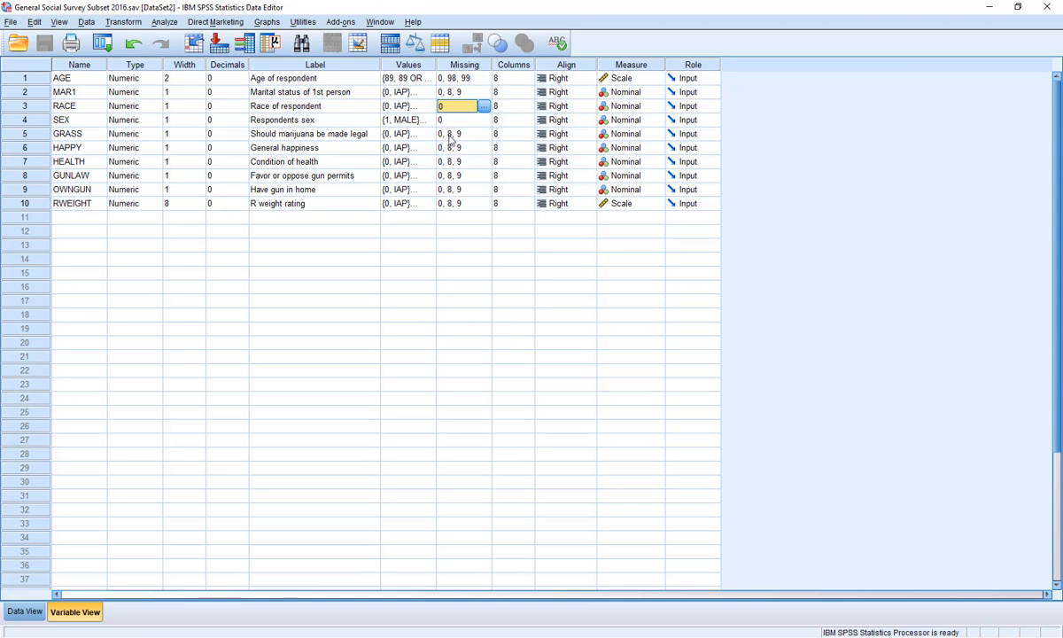
Step: Review the value labels of the GRASS variable and return to the data grid
{"action": "double_click", "coordinate": [428, 135]}
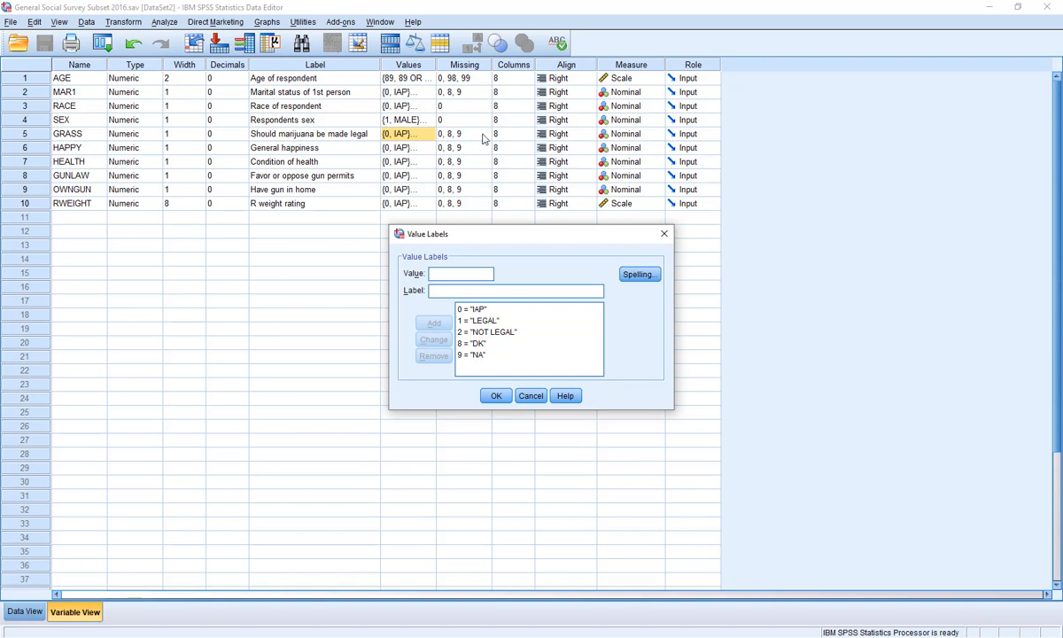
{"action": "left_click", "coordinate": [530, 396]}
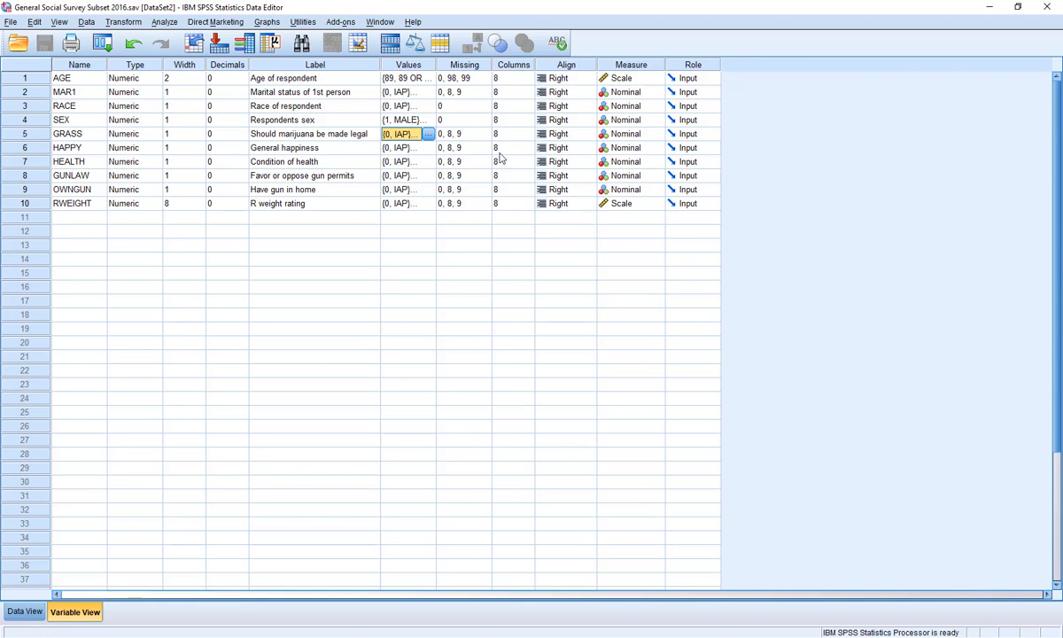
{"action": "left_click", "coordinate": [25, 611]}
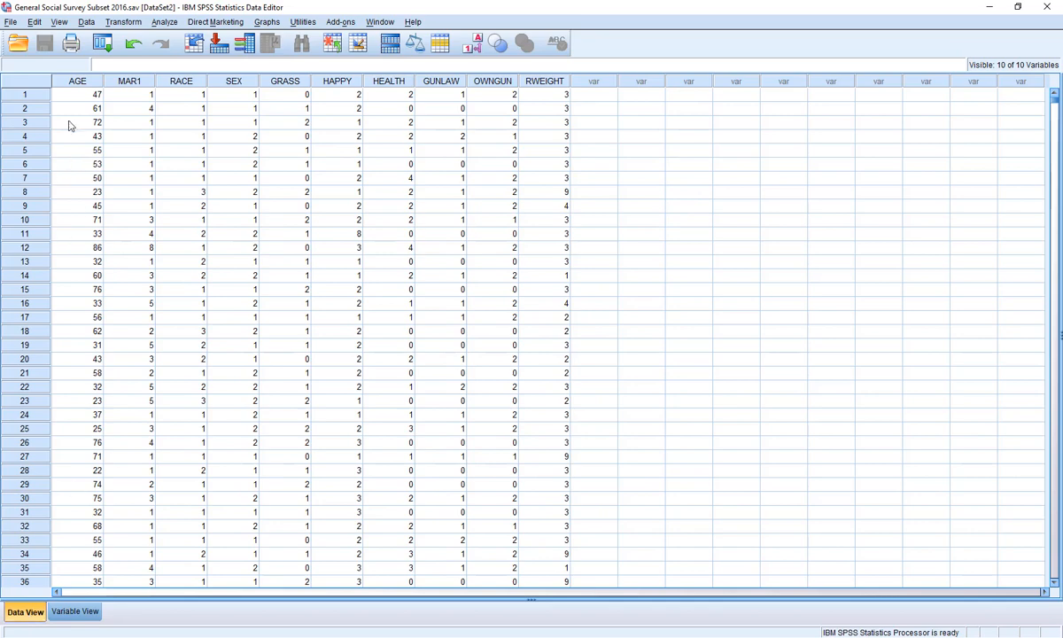
Step: Set the display column width of the AGE variable to 16 and look at the data grid
{"action": "left_click", "coordinate": [75, 611]}
{"action": "left_click", "coordinate": [496, 78]}
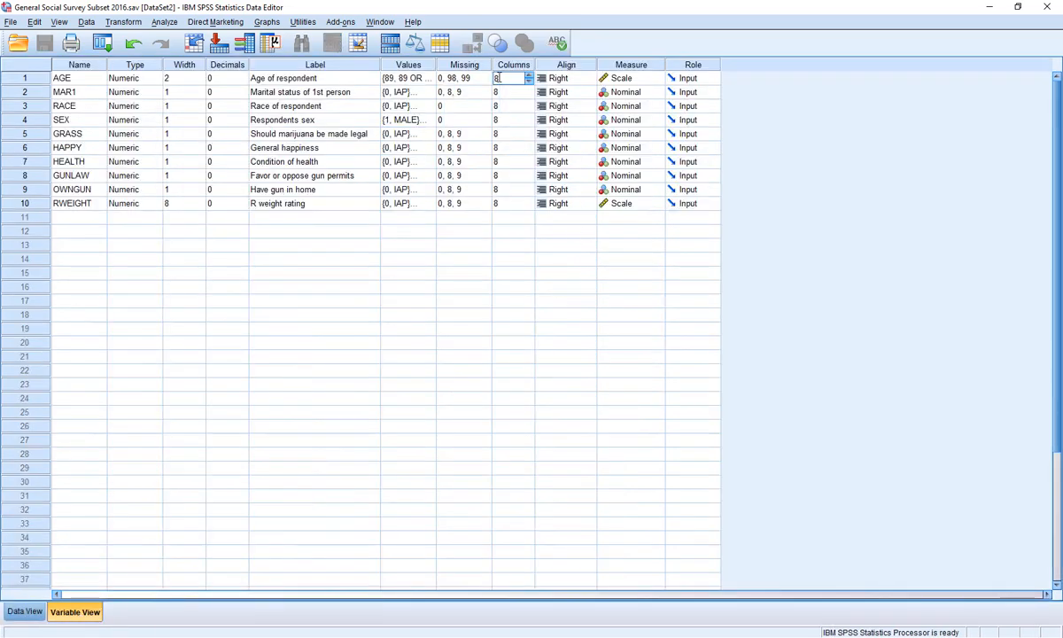
{"action": "type", "text": "16"}
{"action": "left_click", "coordinate": [511, 92]}
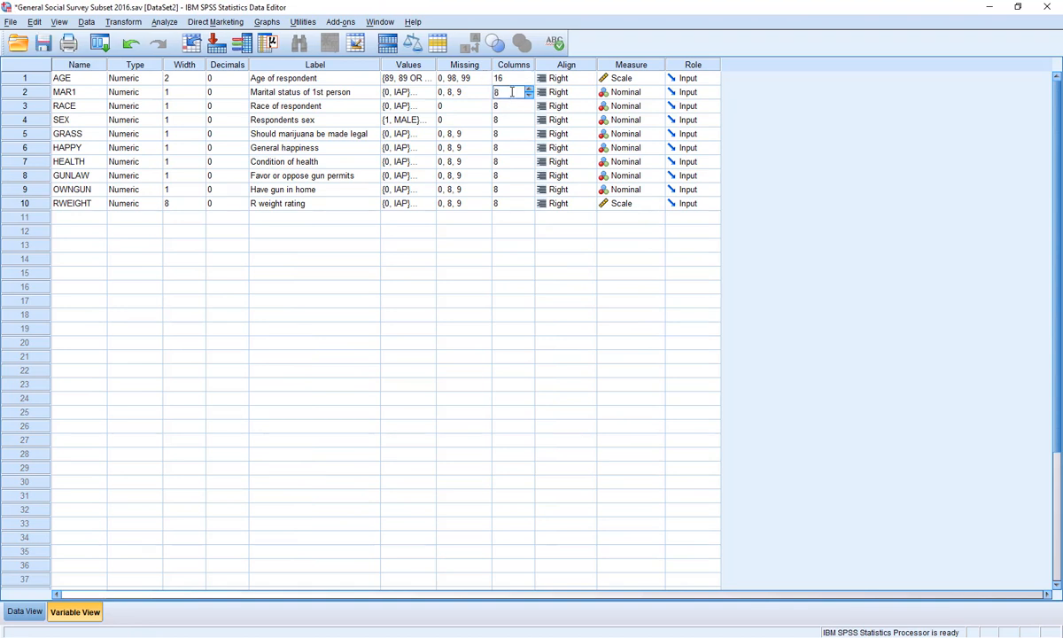
{"action": "left_click", "coordinate": [25, 612]}
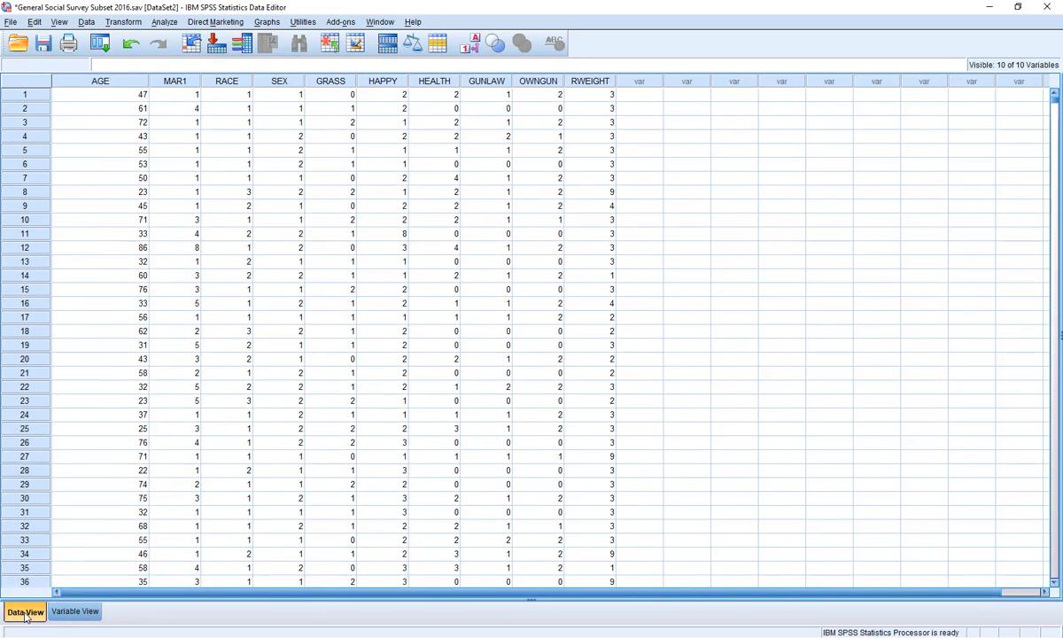
Step: Restore the AGE variable's display column width to 8 in the variable definitions
{"action": "left_click", "coordinate": [75, 612]}
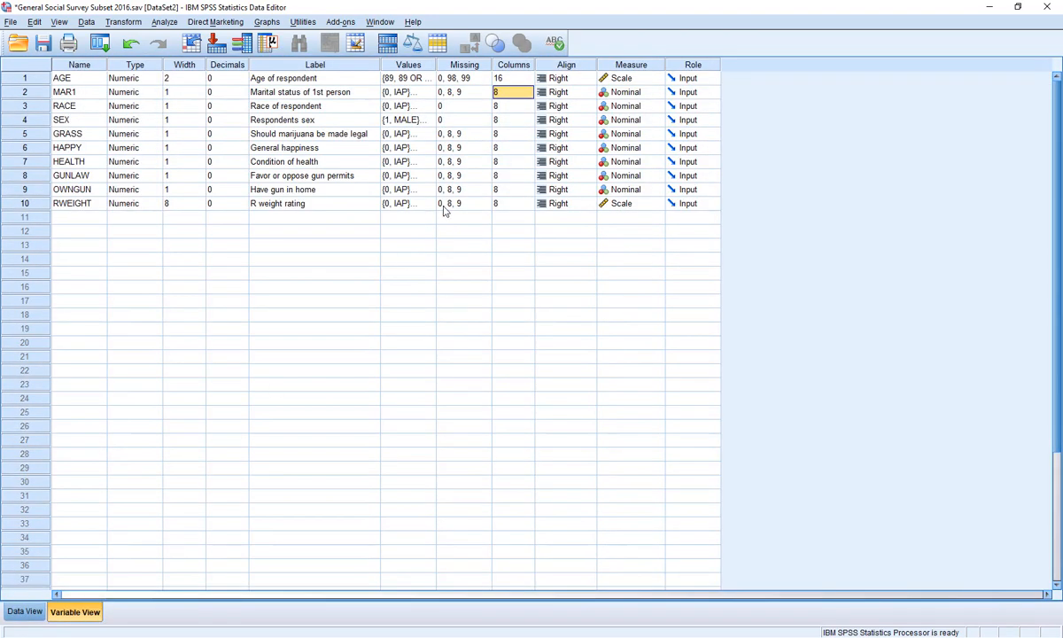
{"action": "left_click", "coordinate": [505, 78]}
{"action": "type", "text": "08"}
{"action": "key", "text": "Tab"}
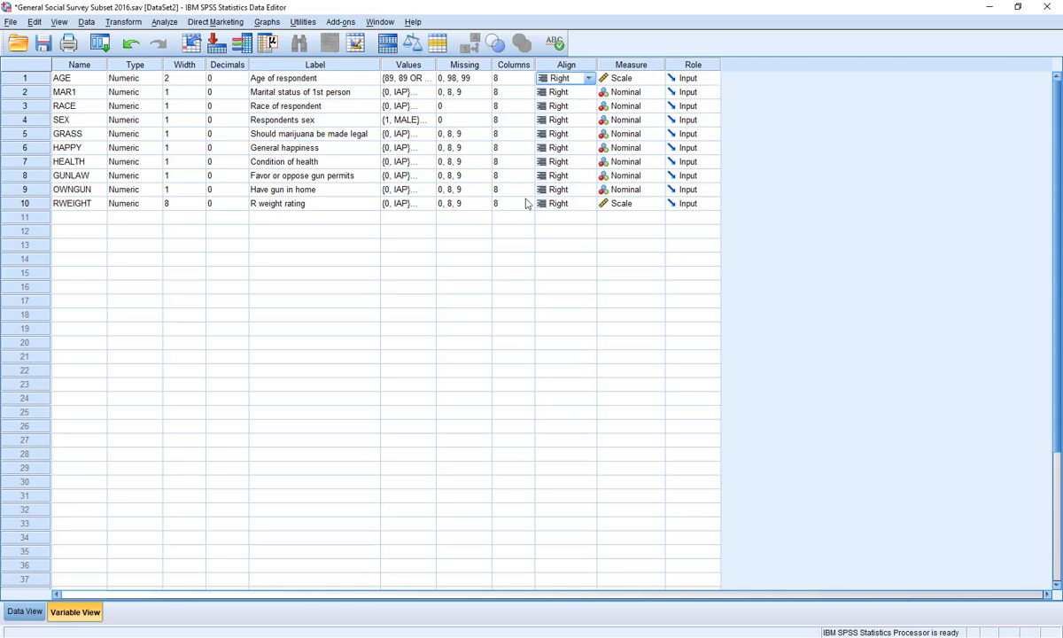
Step: Find the last case in the data grid, select its row, and return to the first case
{"action": "left_click", "coordinate": [25, 612]}
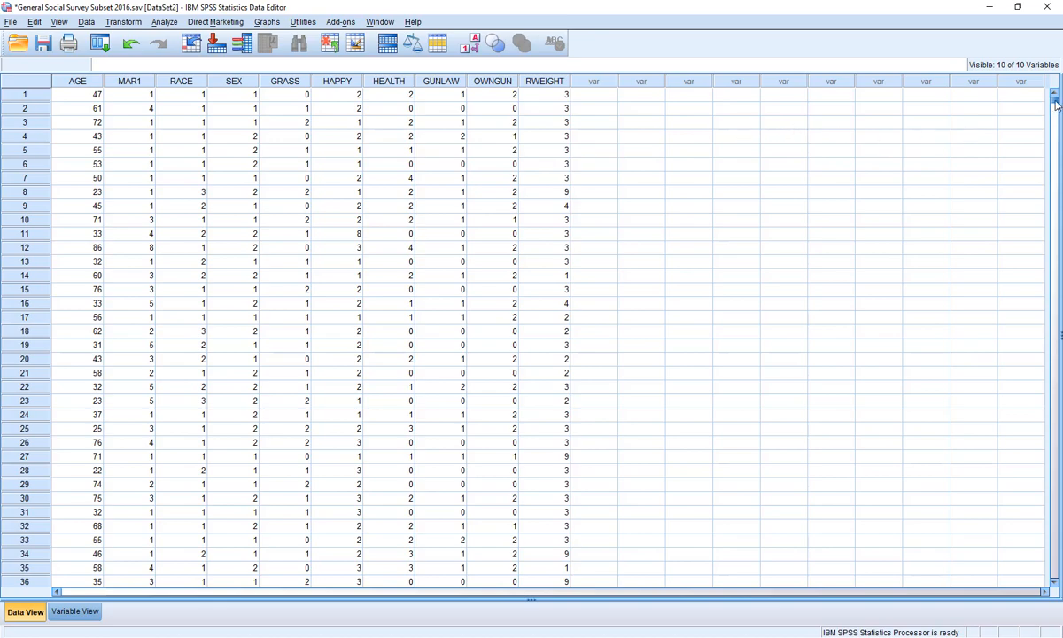
{"action": "left_click_drag", "start_coordinate": [1055, 104], "coordinate": [1058, 549]}
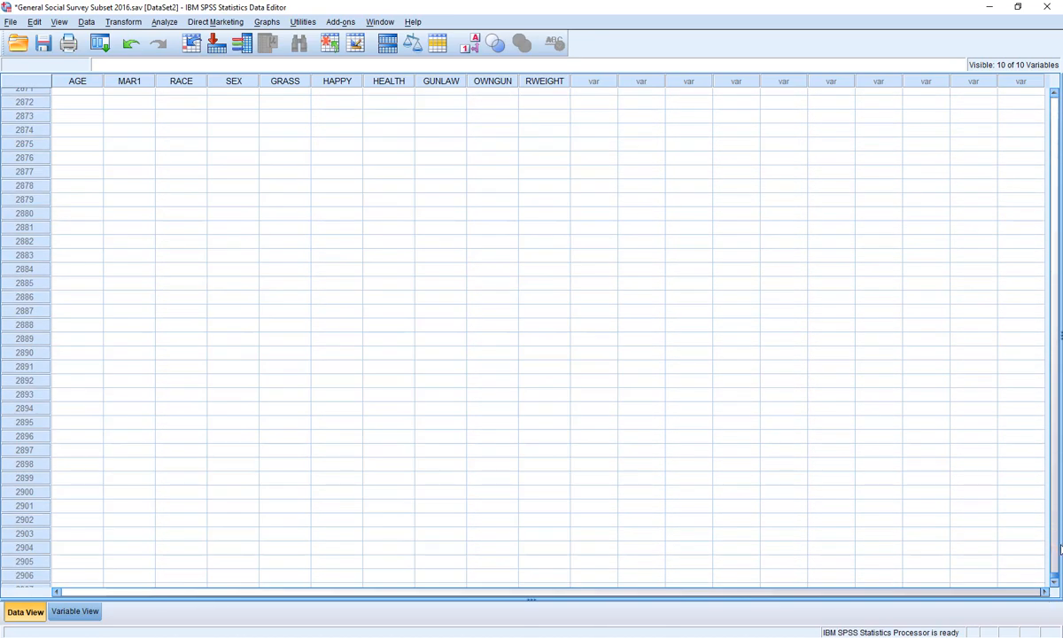
{"action": "scroll", "coordinate": [992, 490], "scroll_direction": "up", "scroll_amount": 12}
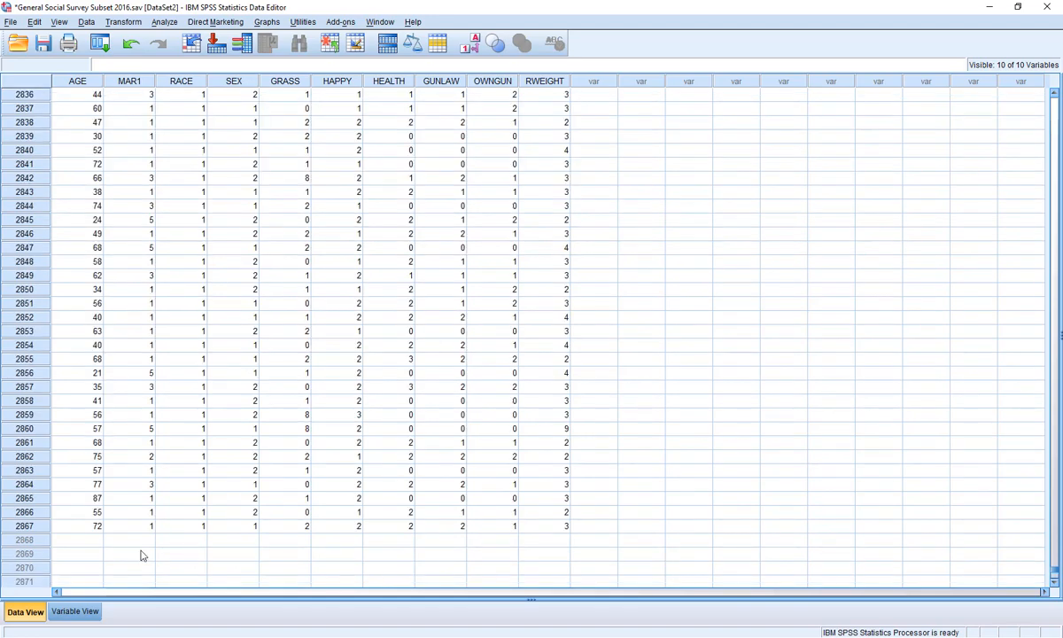
{"action": "left_click", "coordinate": [45, 526]}
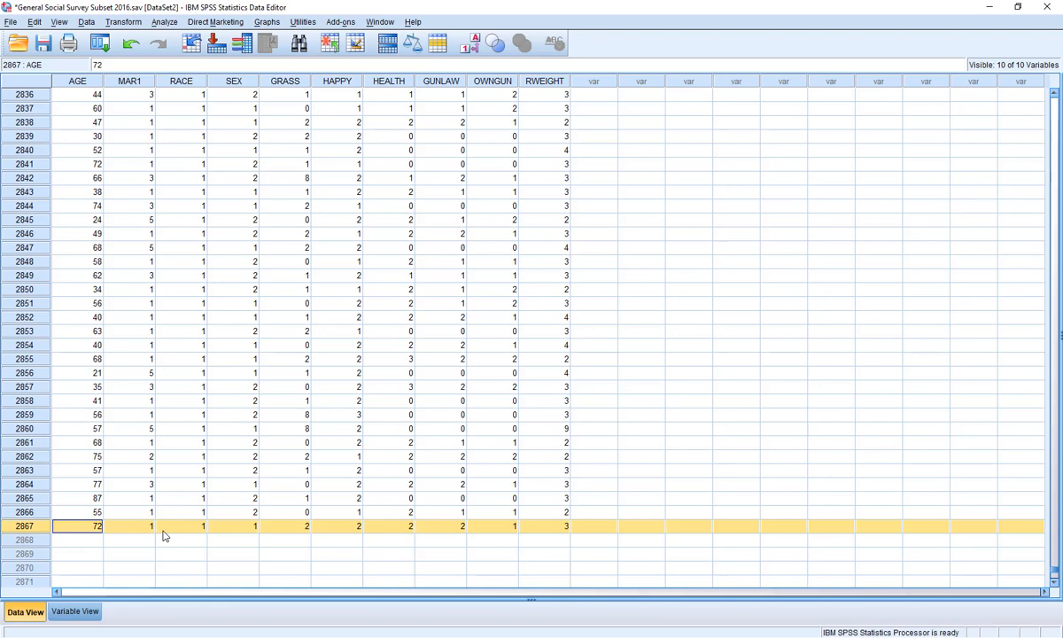
{"action": "left_click_drag", "start_coordinate": [1054, 570], "coordinate": [992, 60]}
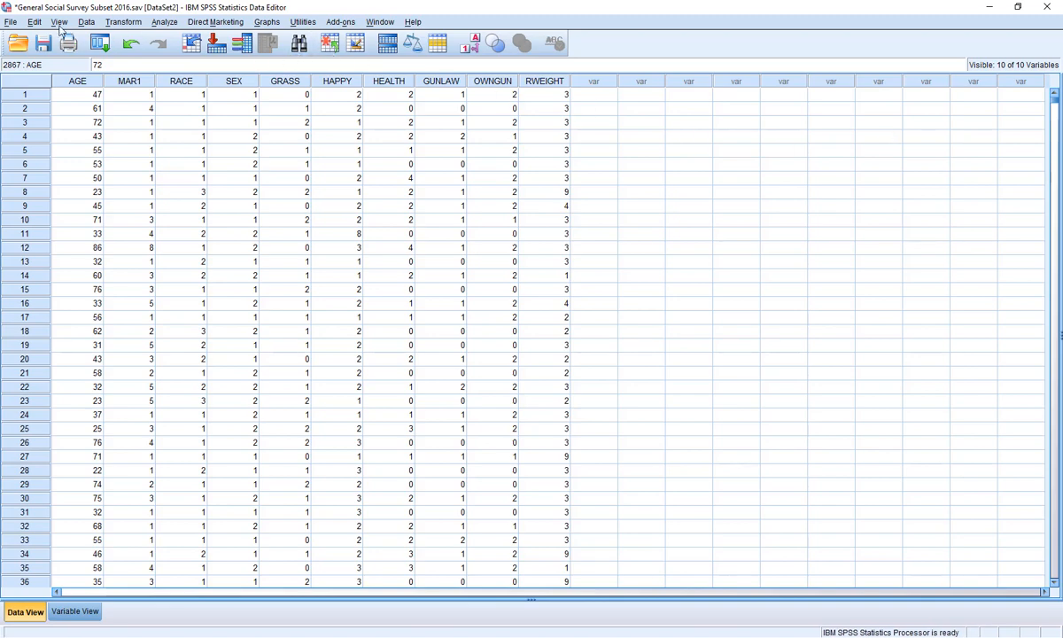
Step: List the Excel files in the Sample Data folder and open 2017 UCR.xls as a data source
{"action": "left_click", "coordinate": [12, 22]}
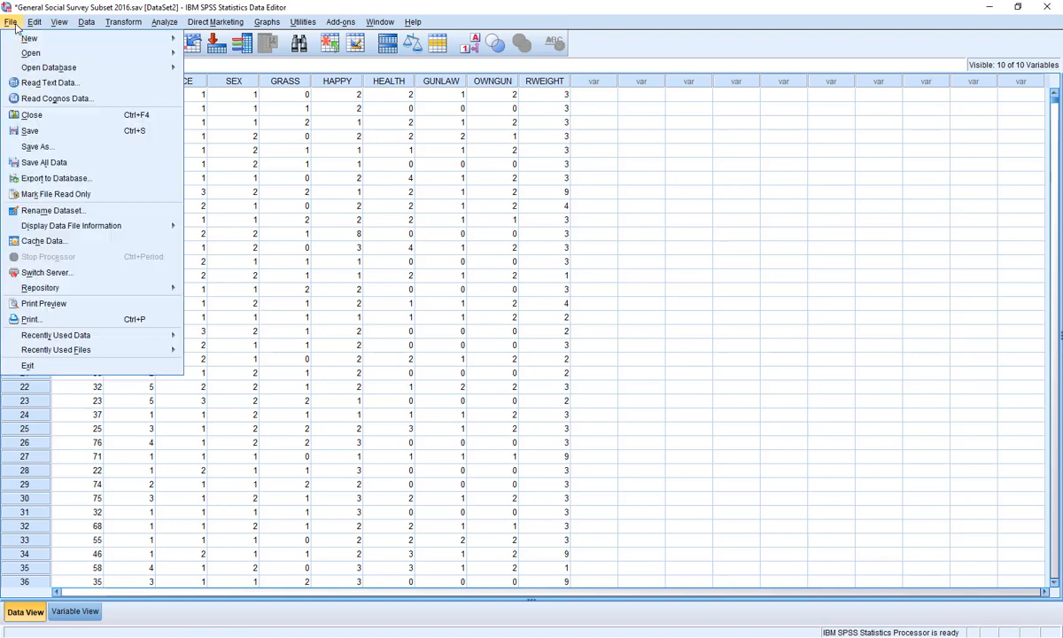
{"action": "mouse_move", "coordinate": [27, 55]}
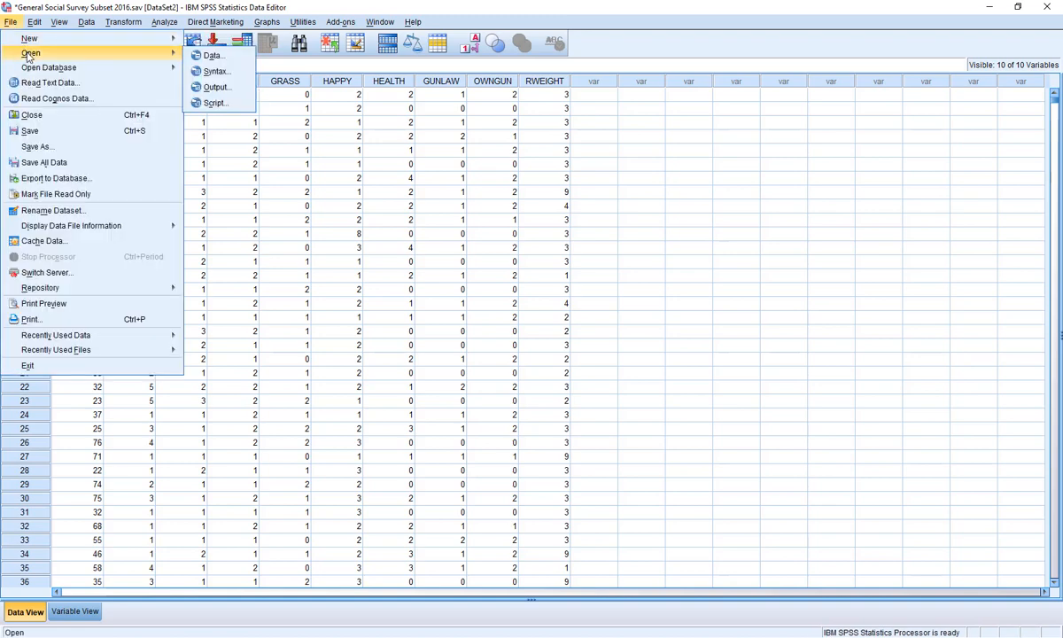
{"action": "left_click", "coordinate": [212, 57]}
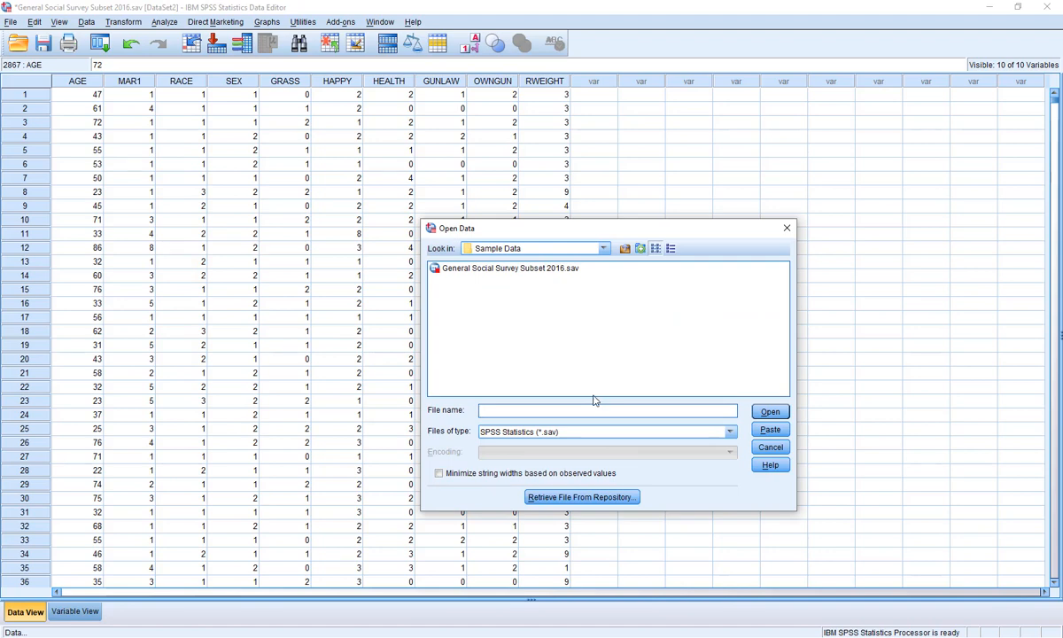
{"action": "left_click", "coordinate": [560, 433]}
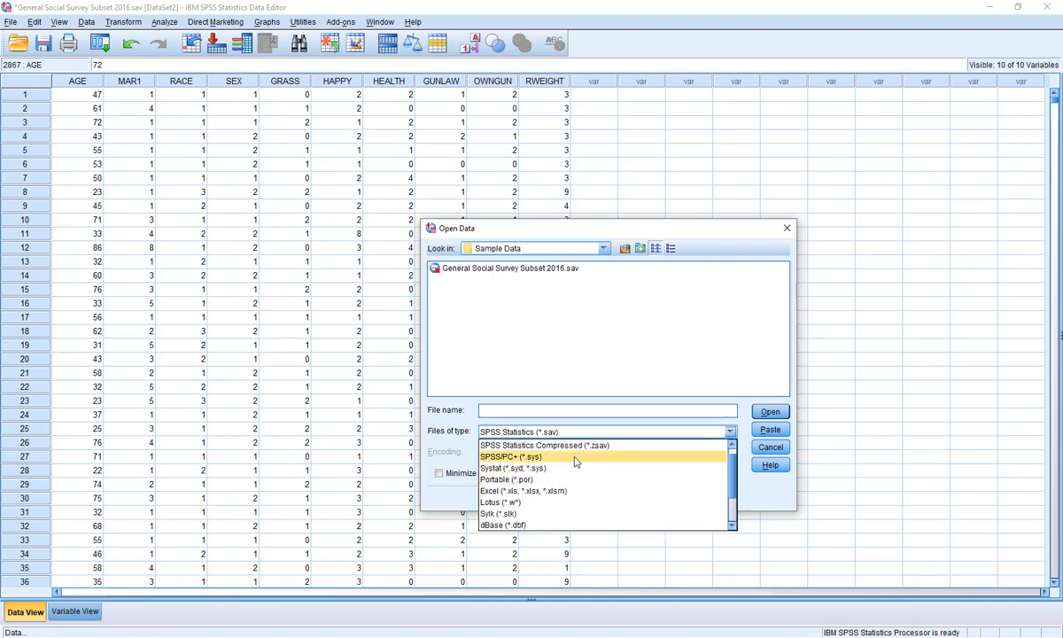
{"action": "left_click", "coordinate": [546, 492]}
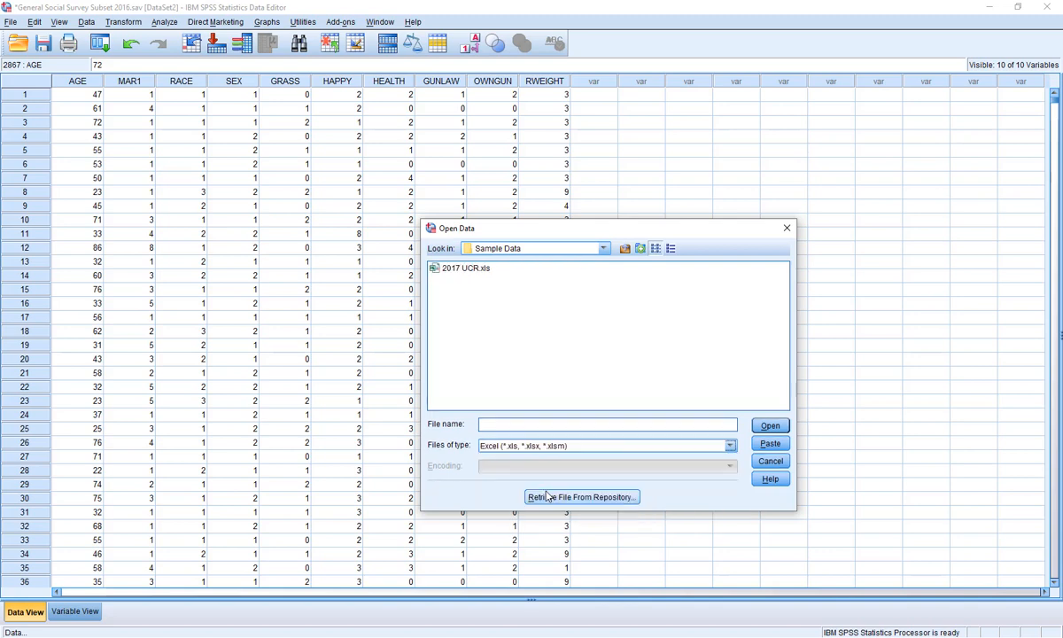
{"action": "left_click", "coordinate": [461, 271]}
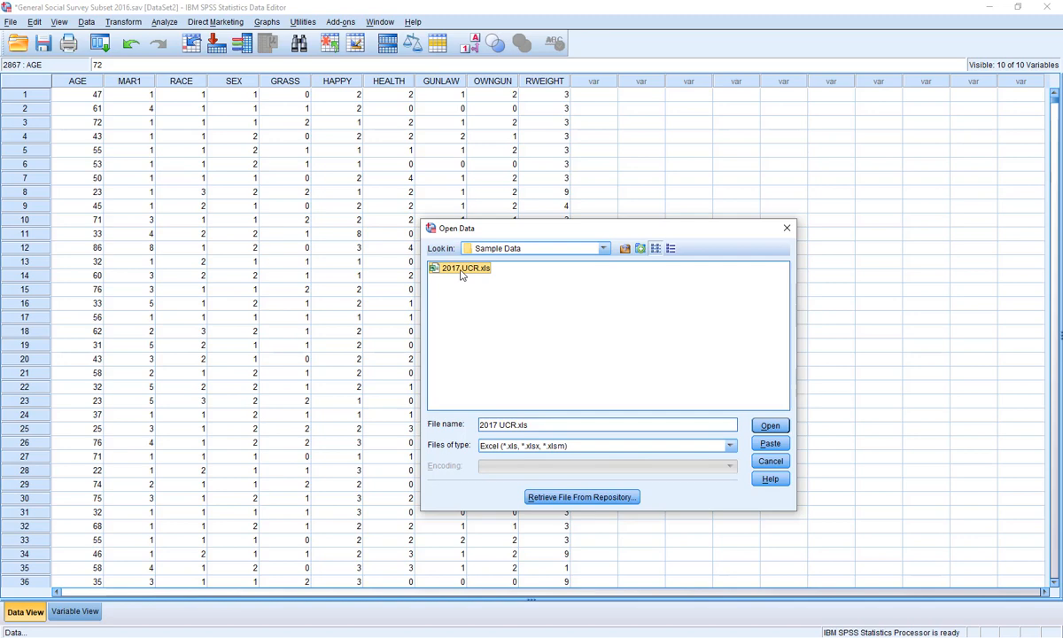
{"action": "left_click", "coordinate": [770, 427]}
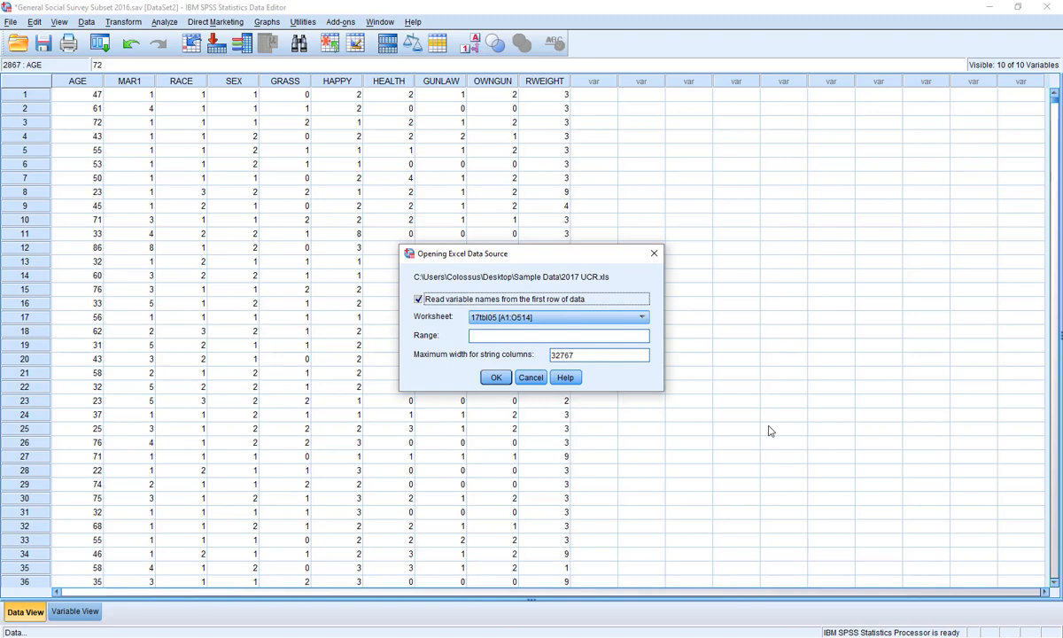
Step: Import the 2017 UCR Data worksheet, keeping variable names read from the first row of data
{"action": "left_click", "coordinate": [631, 318]}
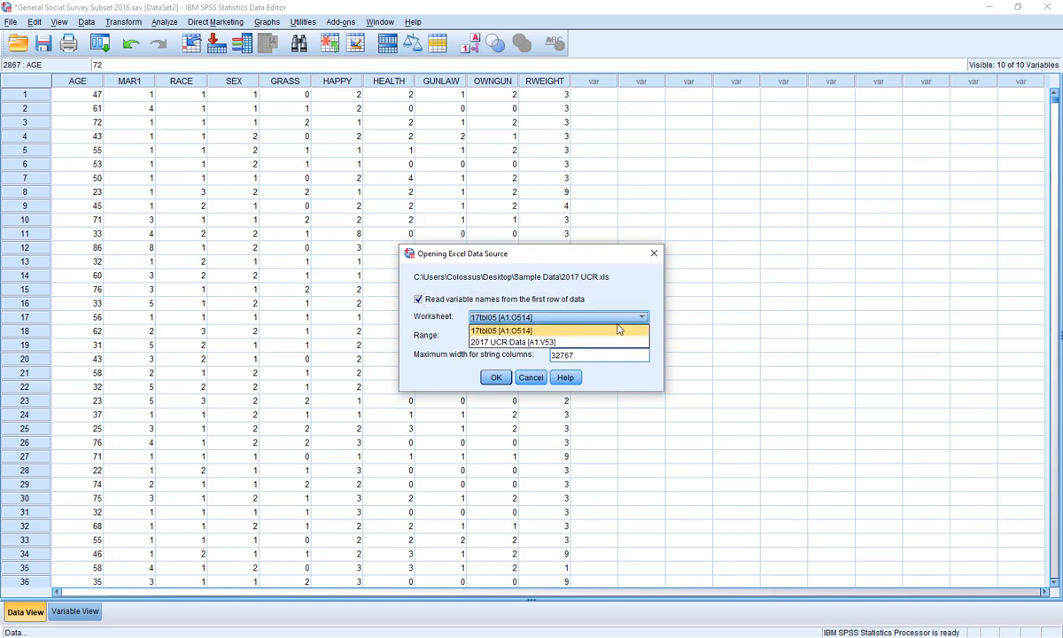
{"action": "left_click", "coordinate": [548, 343]}
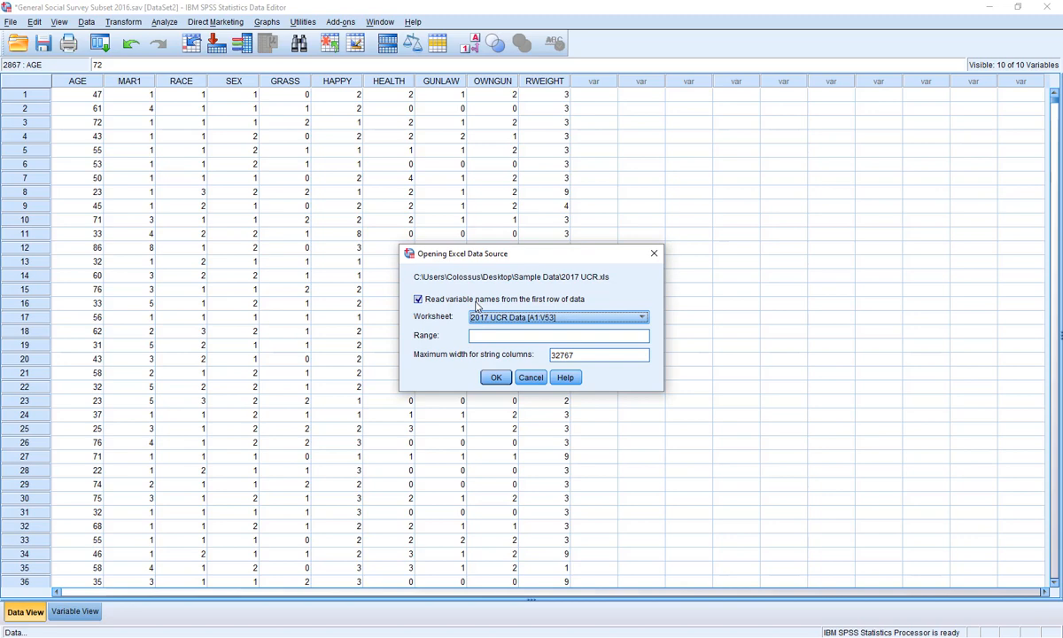
{"action": "left_click", "coordinate": [496, 379]}
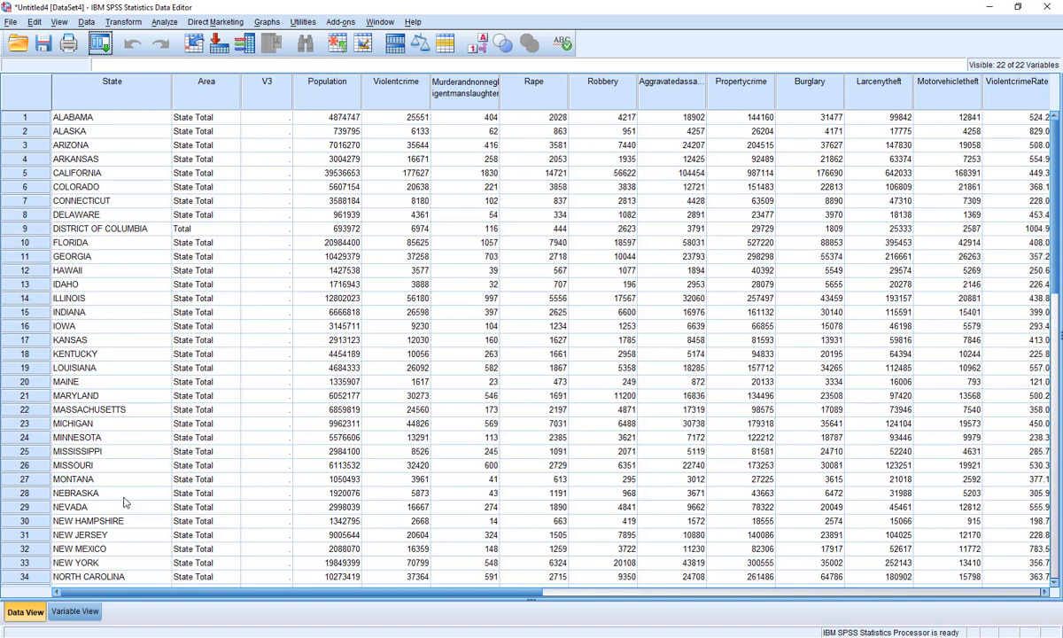
Step: Show the variable definitions of the imported data and widen the Name and Label columns to fit their full text
{"action": "left_click", "coordinate": [76, 611]}
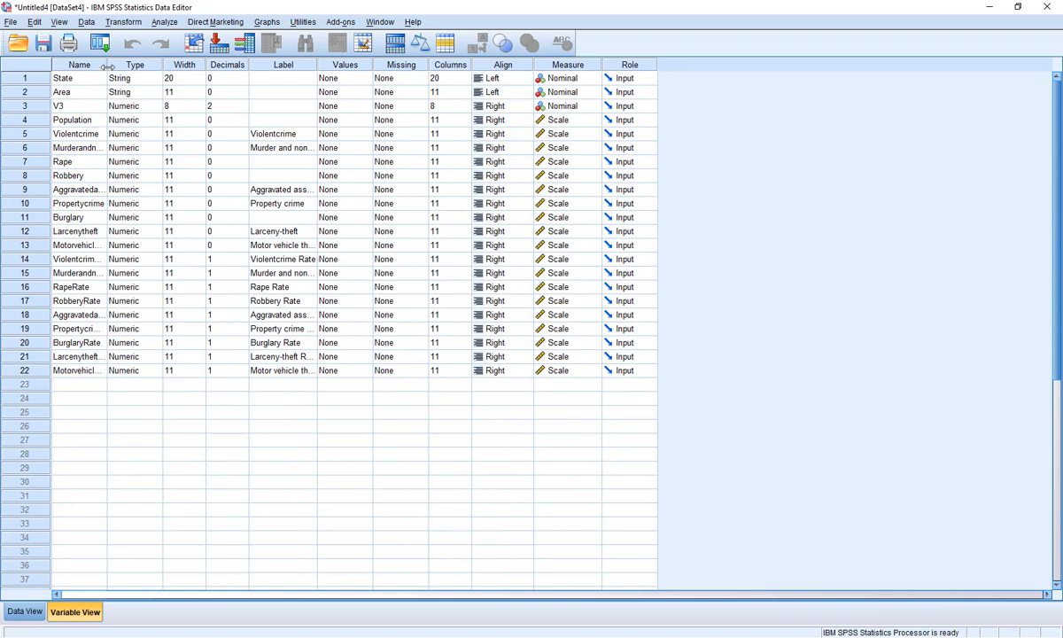
{"action": "left_click_drag", "start_coordinate": [107, 66], "coordinate": [232, 78]}
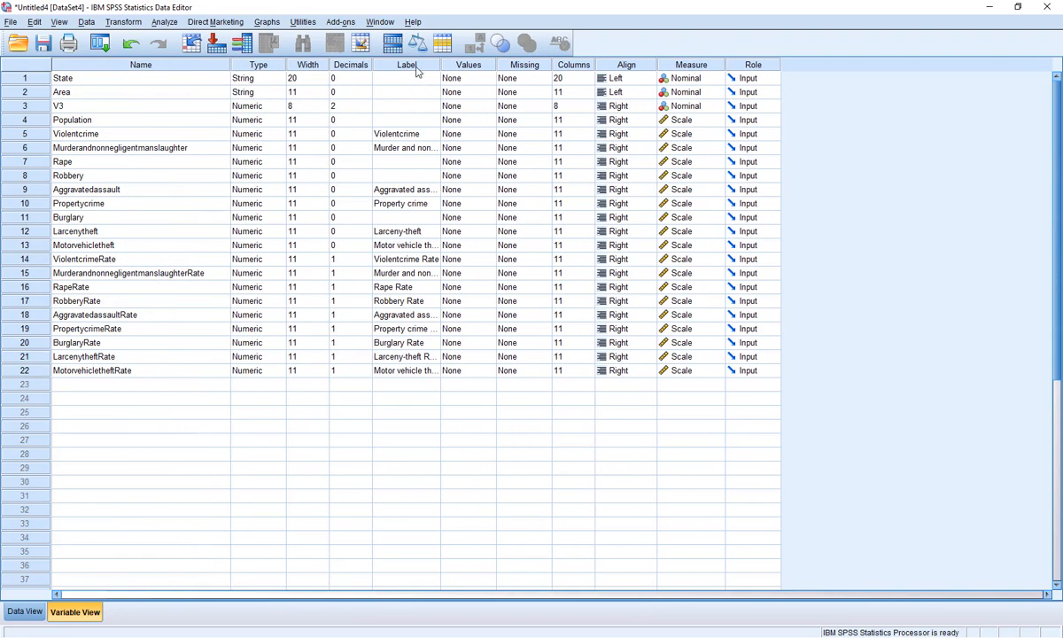
{"action": "left_click_drag", "start_coordinate": [440, 69], "coordinate": [574, 79]}
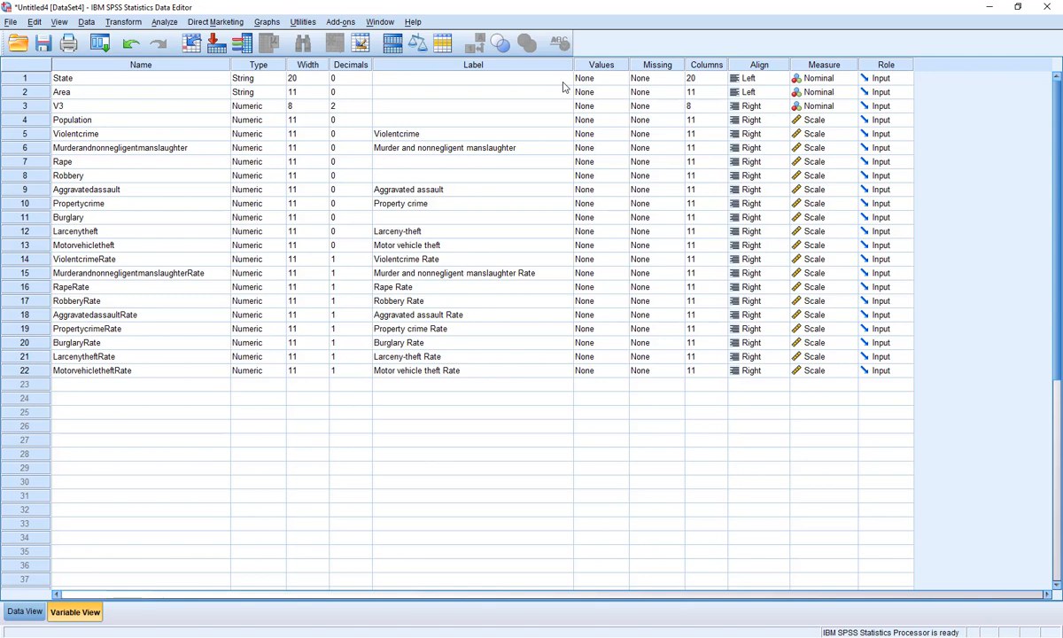
Step: Separate the words of the Murderandnonnegligentmanslaughter variable name with underscores, making it Murder_and_nonnegligent_manslaughter
{"action": "left_click", "coordinate": [82, 152]}
{"action": "left_click", "coordinate": [80, 151]}
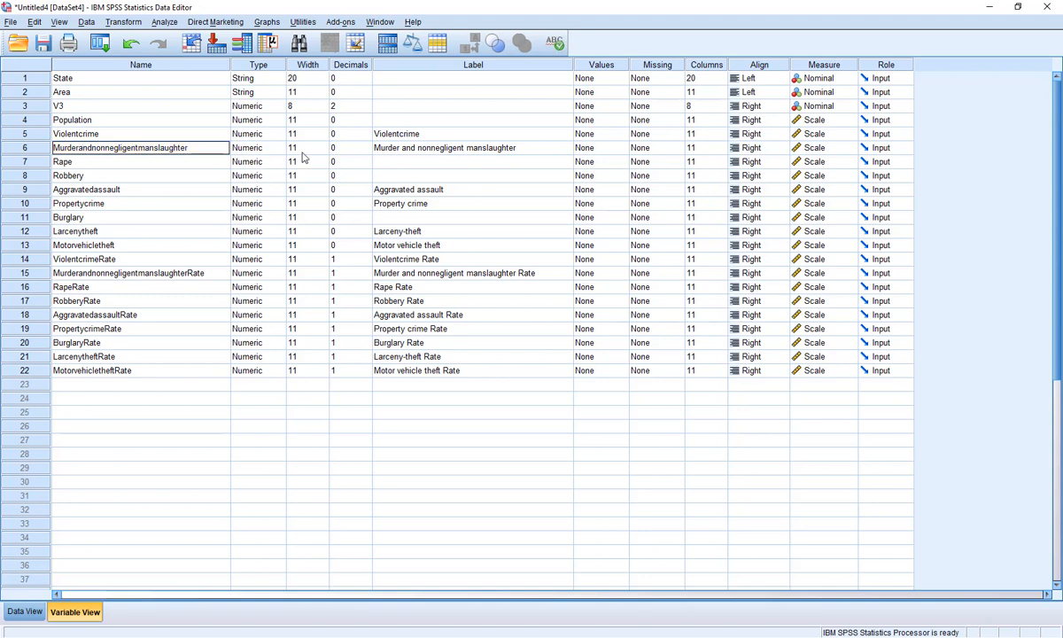
{"action": "type", "text": "_"}
{"action": "left_click", "coordinate": [94, 147]}
{"action": "type", "text": "_"}
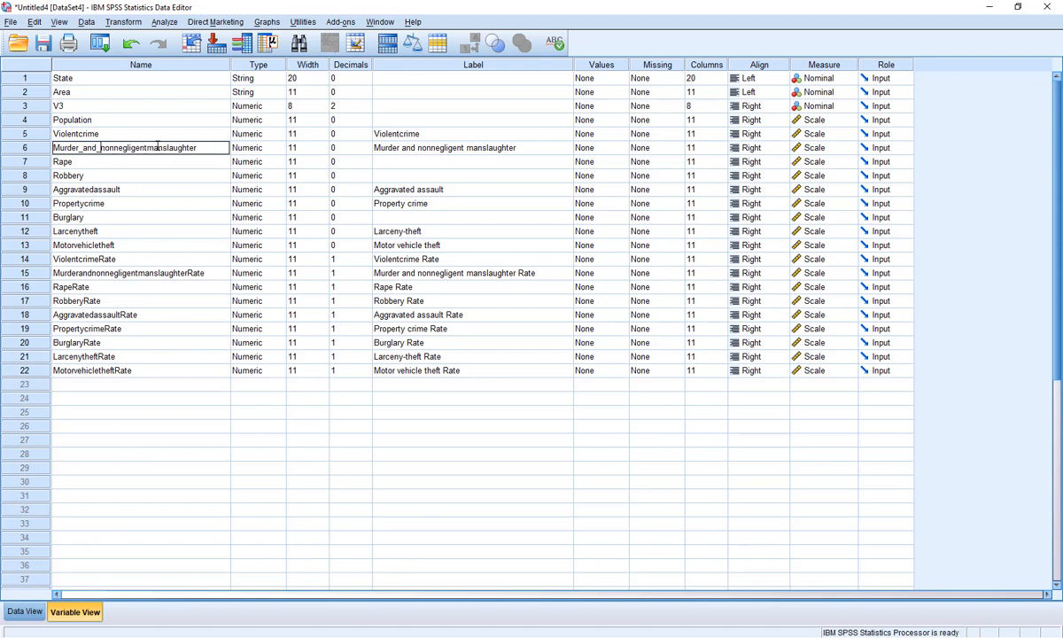
{"action": "left_click", "coordinate": [147, 147]}
{"action": "type", "text": "_"}
Step: Shorten the name of the murder and nonnegligent manslaughter count variable to Murder
{"action": "left_click_drag", "start_coordinate": [77, 148], "coordinate": [255, 150]}
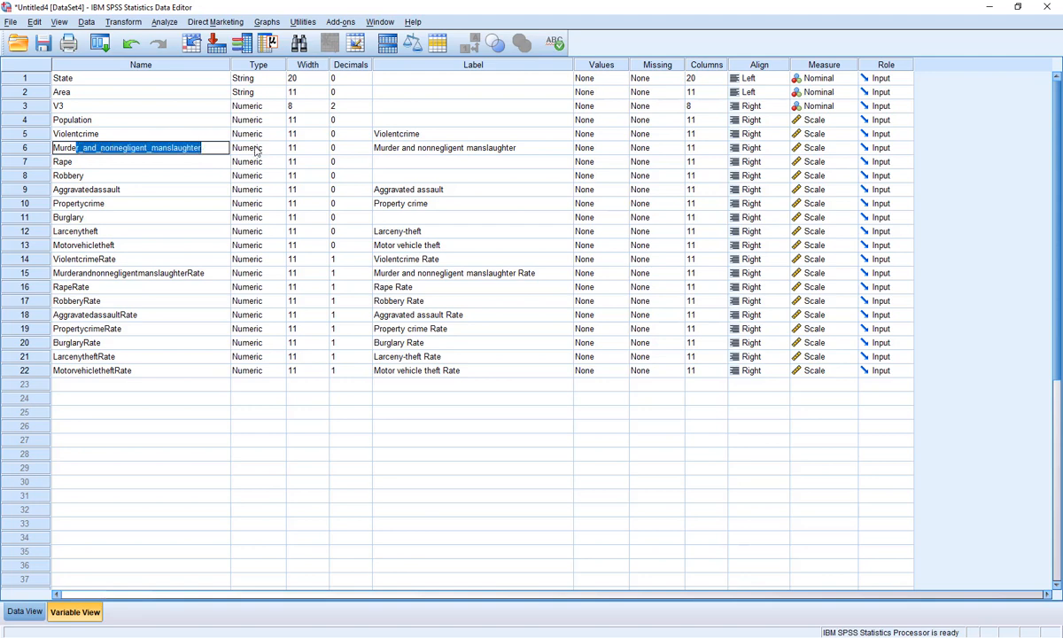
{"action": "type", "text": "rder"}
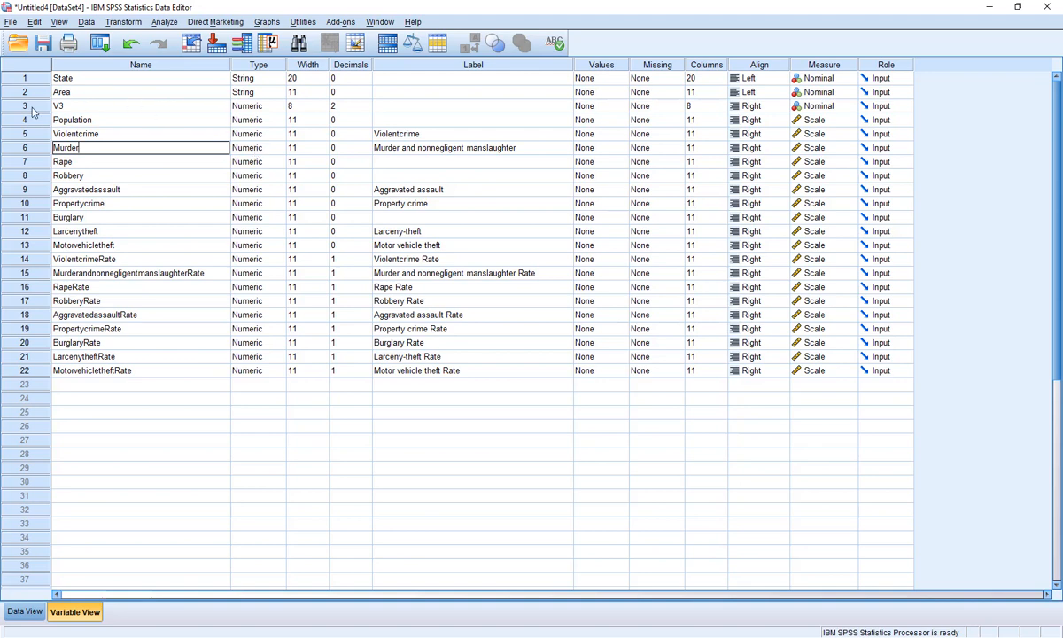
Step: Check the V3 column for values down to the last case in the data grid and delete that variable
{"action": "left_click", "coordinate": [27, 616]}
{"action": "left_click", "coordinate": [266, 102]}
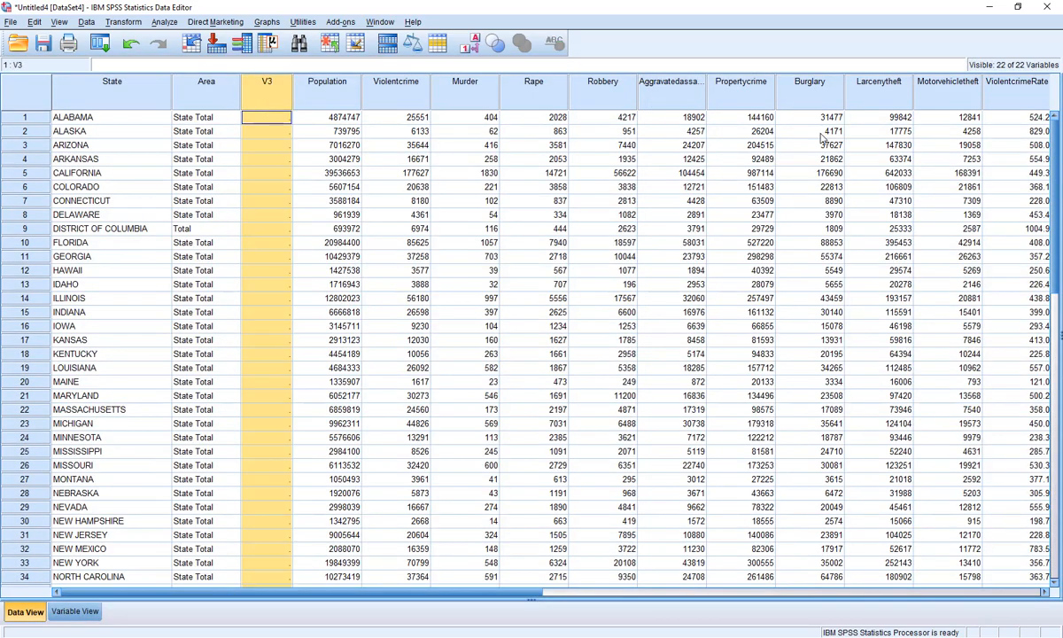
{"action": "left_click_drag", "start_coordinate": [1053, 146], "coordinate": [1057, 304]}
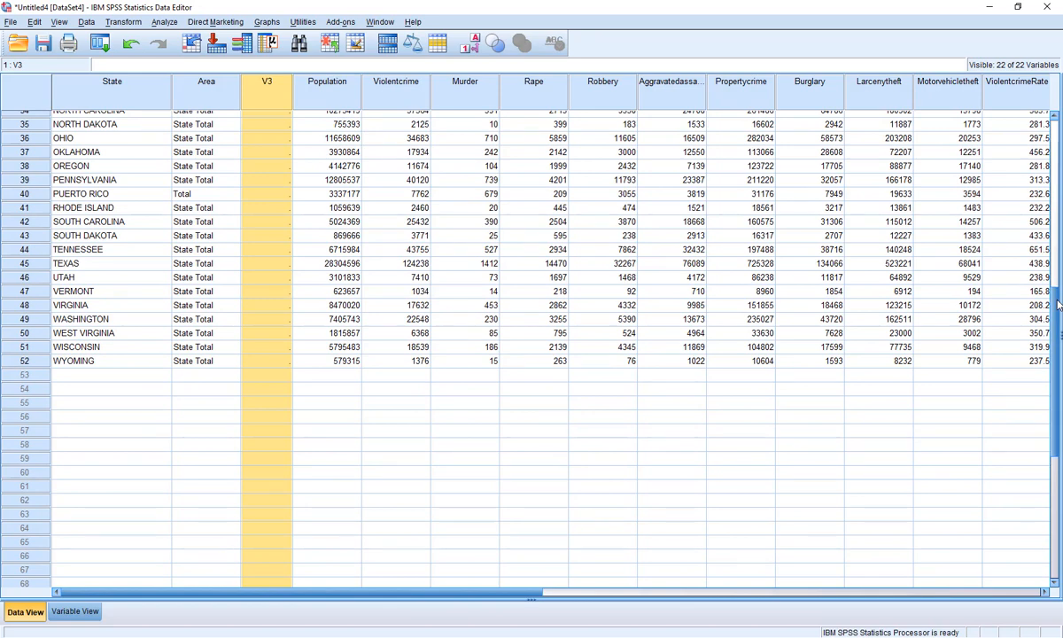
{"action": "left_click_drag", "start_coordinate": [1057, 304], "coordinate": [1043, 129]}
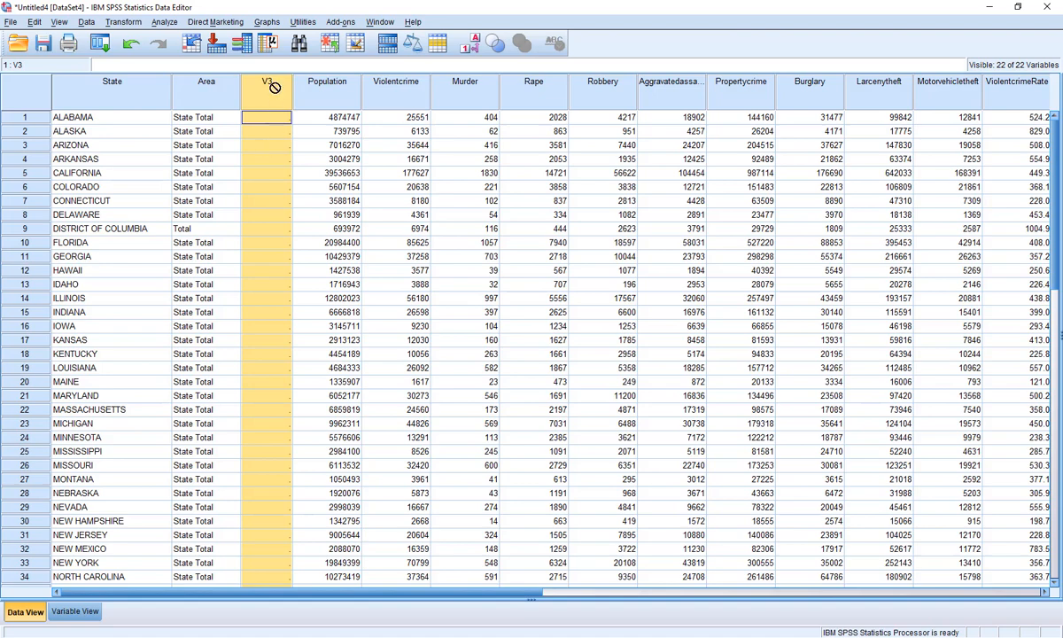
{"action": "key", "text": "Delete"}
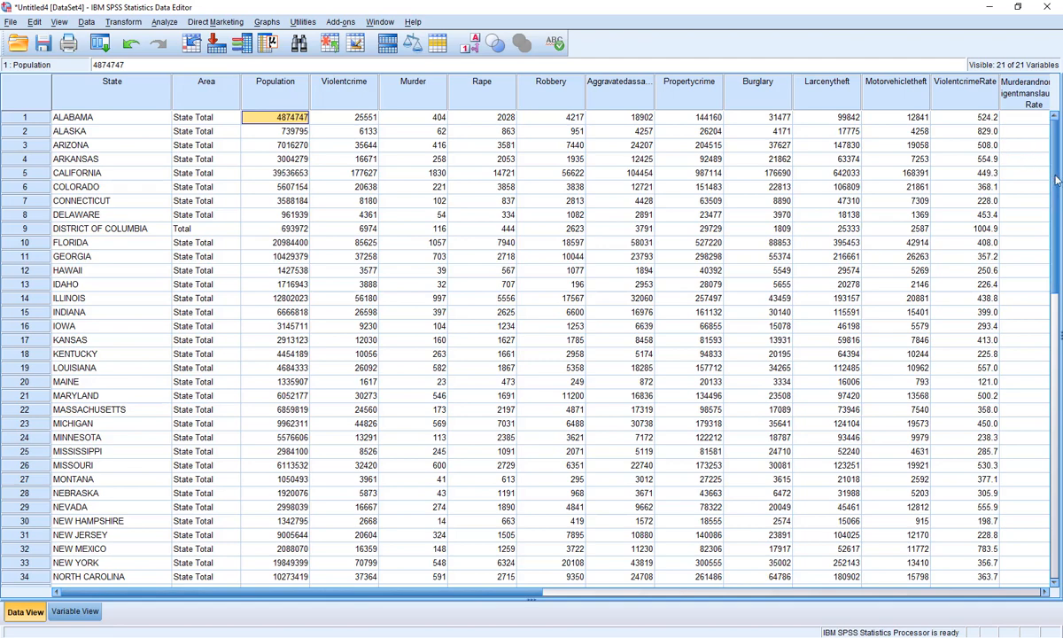
{"action": "left_click_drag", "start_coordinate": [1055, 180], "coordinate": [1056, 296]}
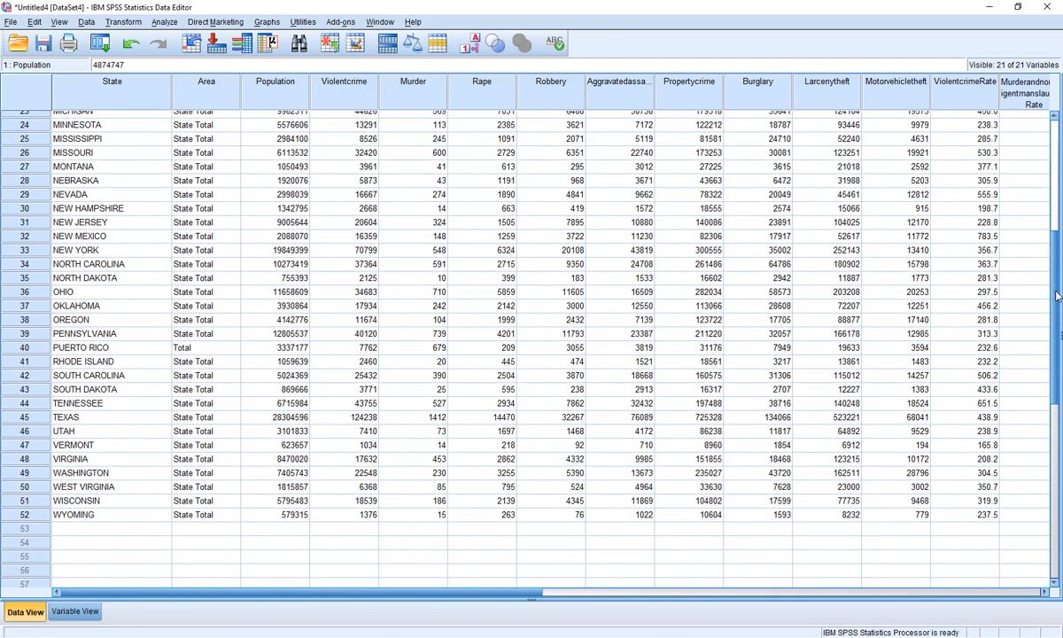
{"action": "left_click_drag", "start_coordinate": [1056, 297], "coordinate": [1056, 177]}
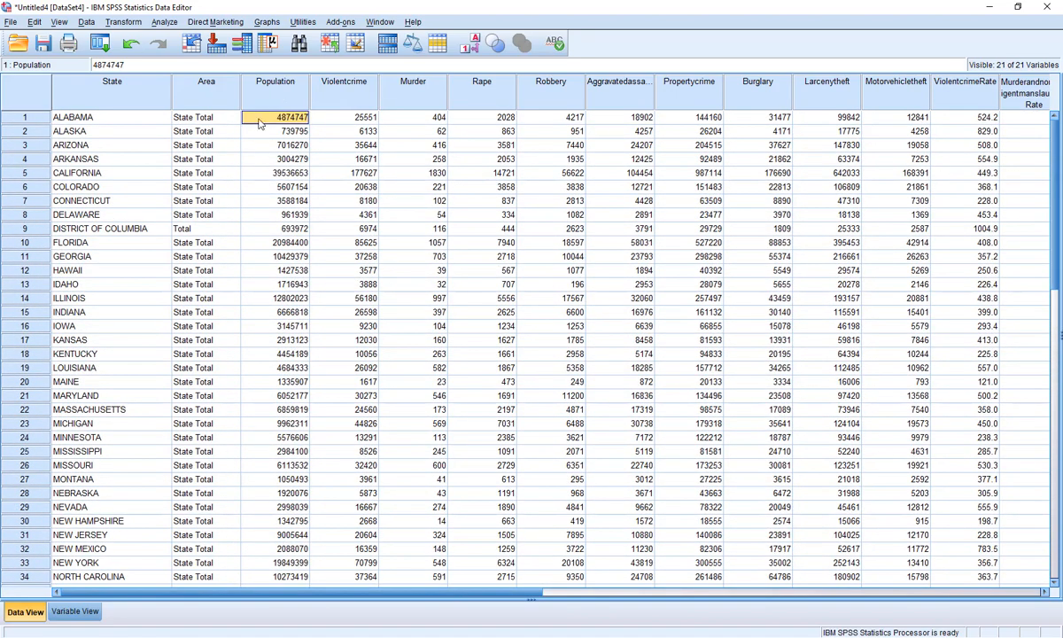
Step: Return to the variable definitions and change the ViolentcrimeRate variable's label to Violent crime Rate
{"action": "left_click", "coordinate": [76, 612]}
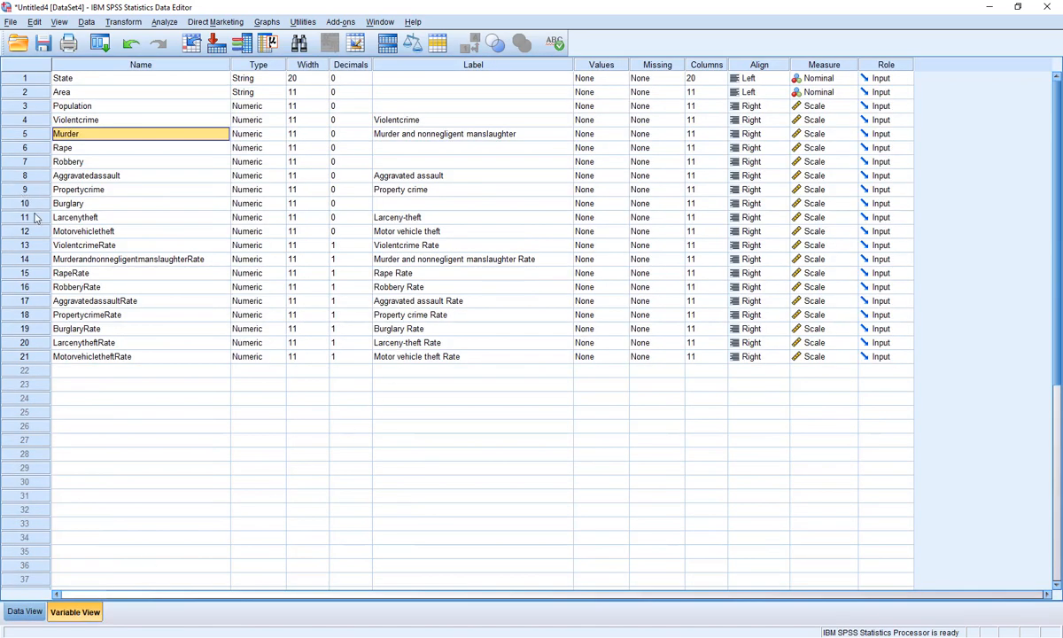
{"action": "left_click_drag", "start_coordinate": [38, 249], "coordinate": [44, 355]}
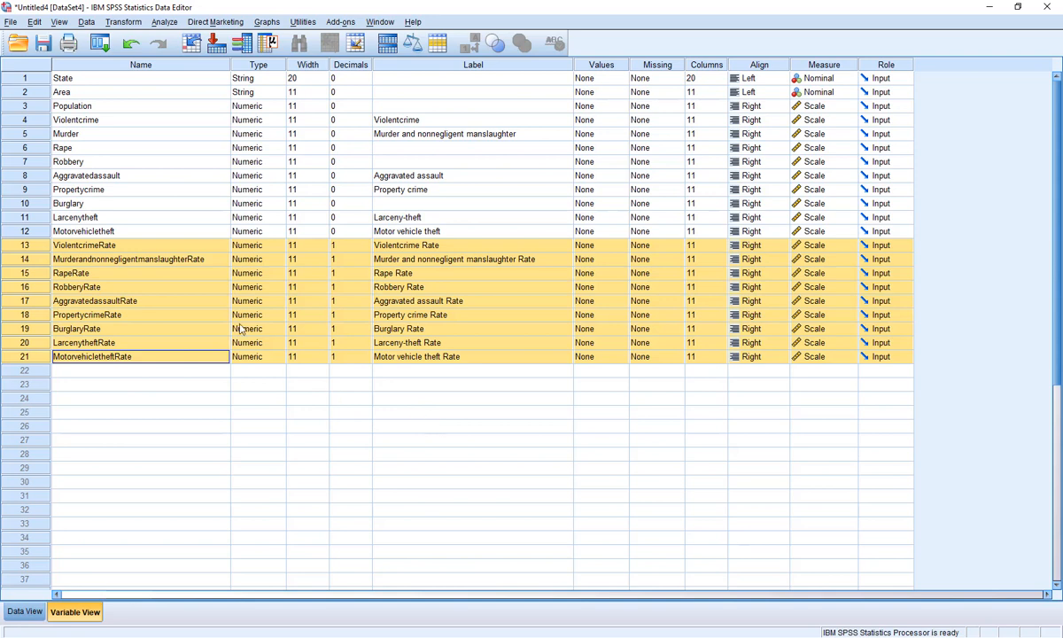
{"action": "left_click", "coordinate": [412, 244]}
{"action": "left_click", "coordinate": [400, 246]}
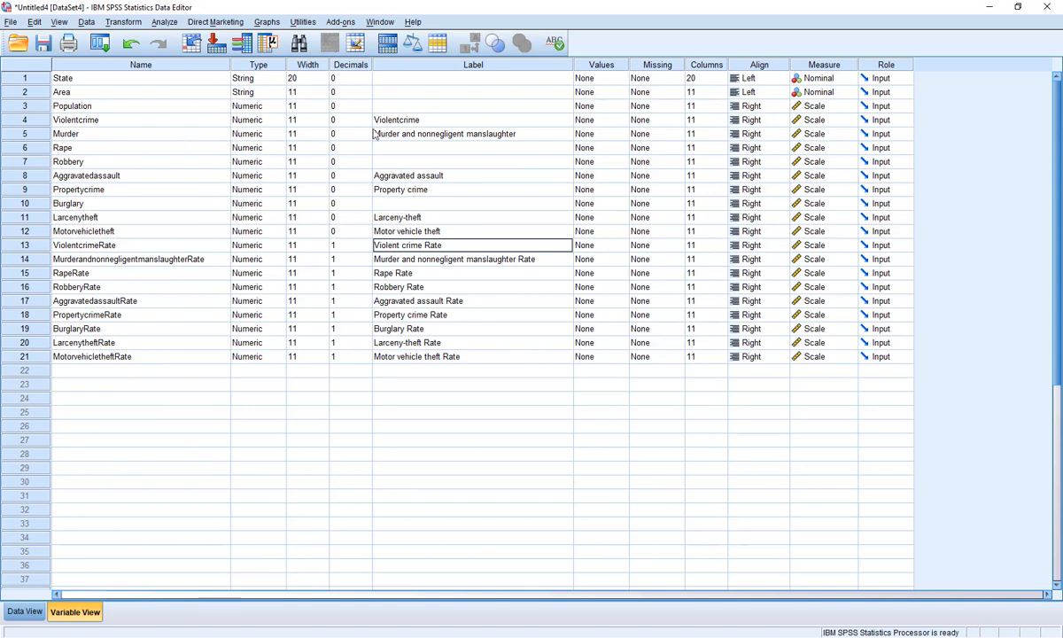
{"action": "left_click", "coordinate": [454, 135]}
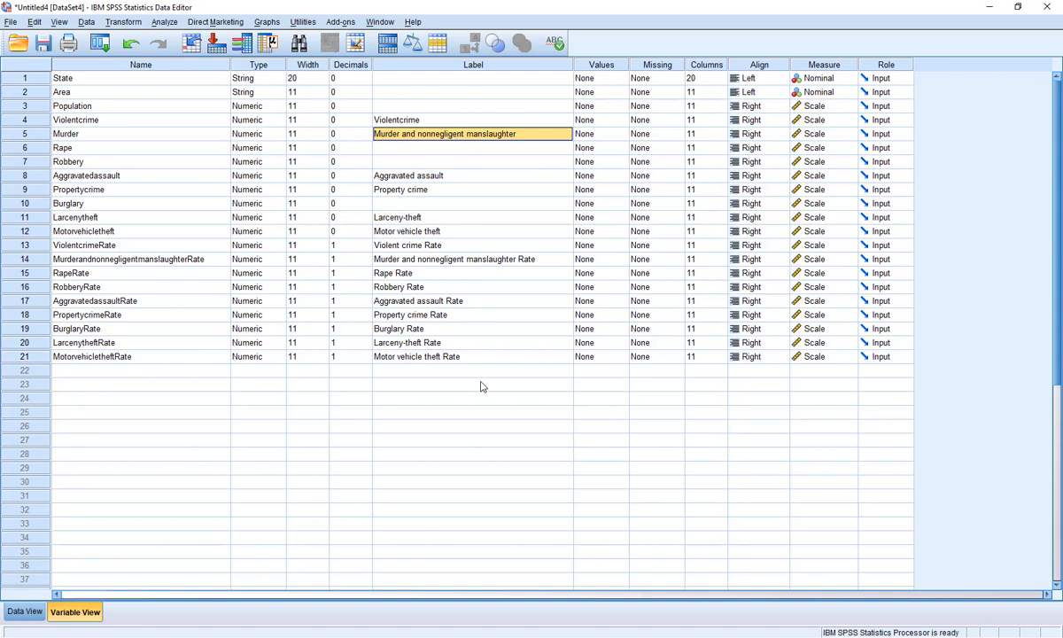
Step: Switch to the General Social Survey Subset 2016 dataset and open the Frequencies analysis
{"action": "left_click", "coordinate": [418, 636]}
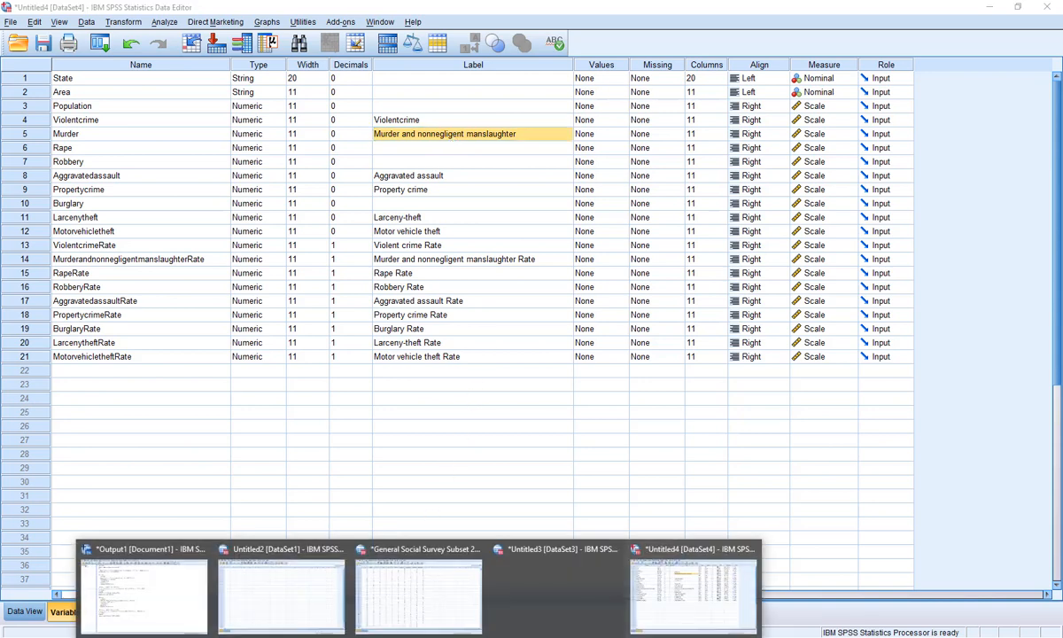
{"action": "left_click", "coordinate": [417, 598]}
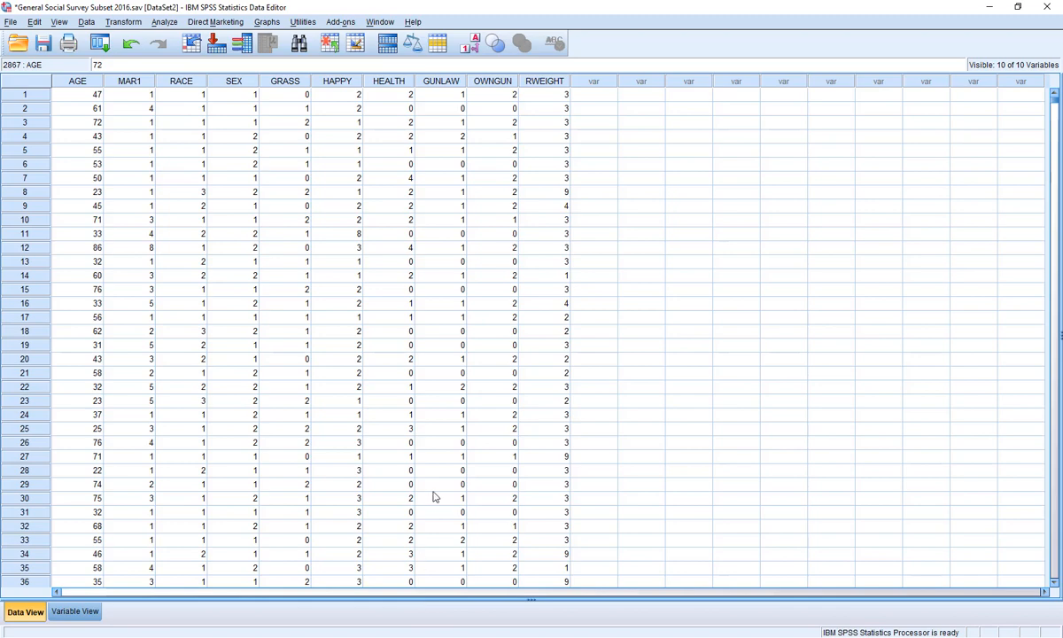
{"action": "left_click", "coordinate": [165, 22]}
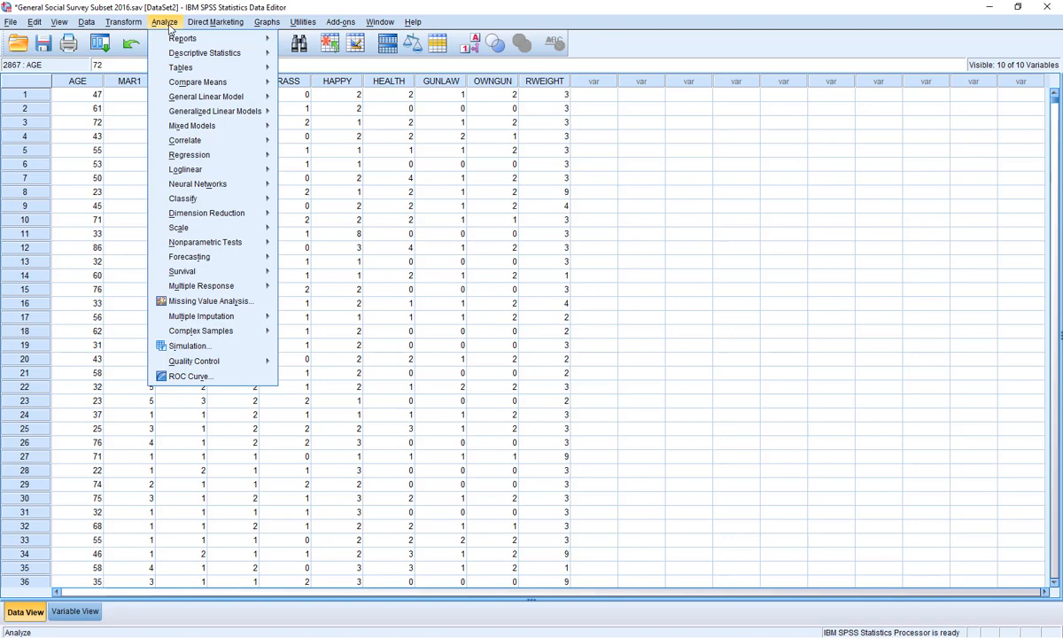
{"action": "mouse_move", "coordinate": [184, 55]}
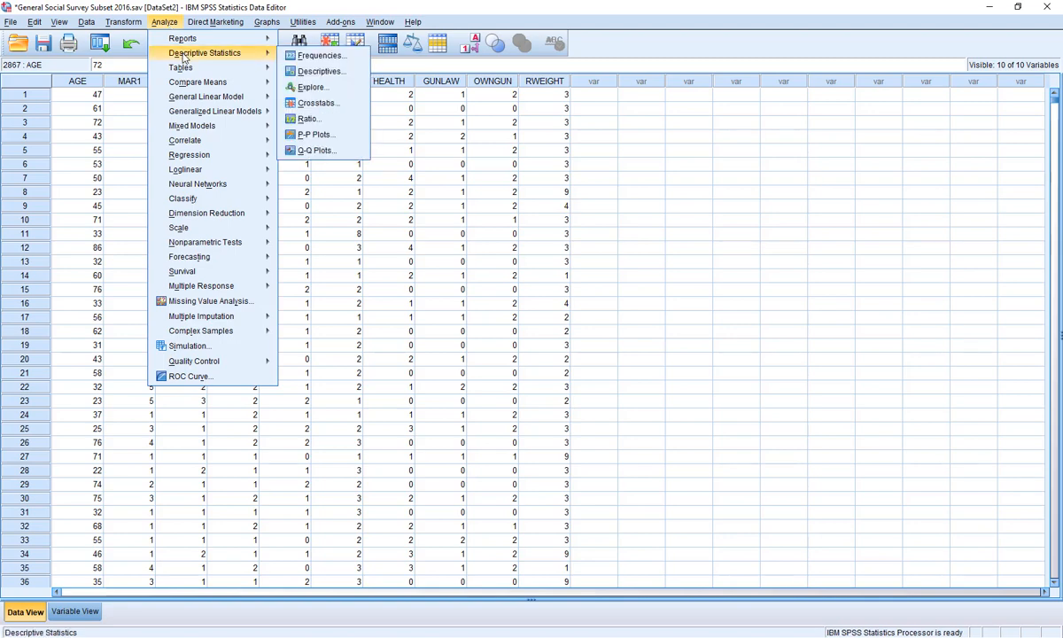
{"action": "left_click", "coordinate": [320, 56]}
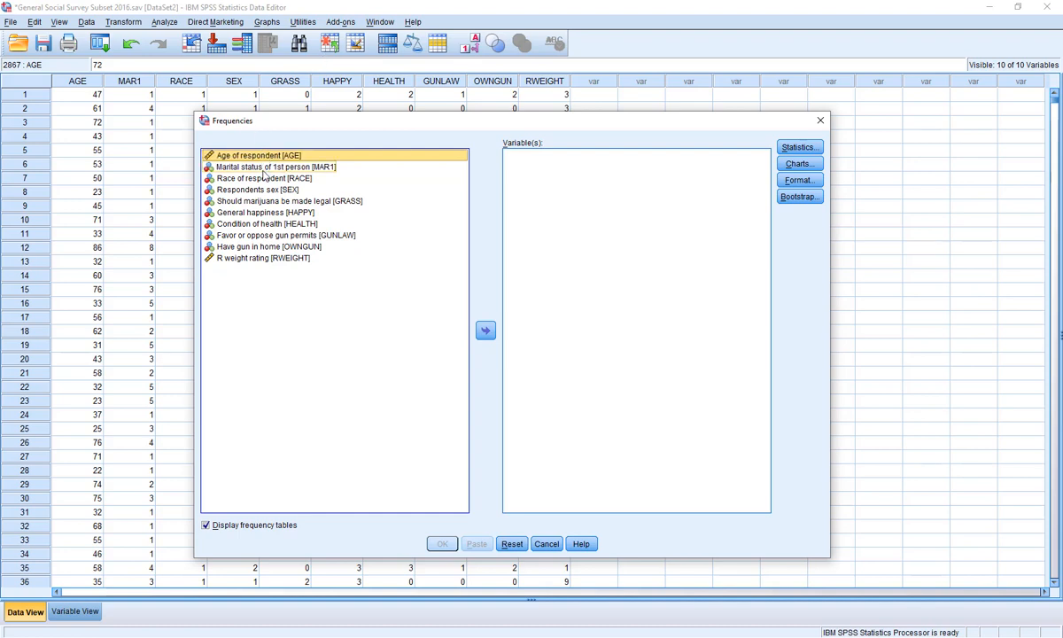
Step: Display the Frequencies source list by variable names, return it to variable labels, and view its sorting options
{"action": "right_click", "coordinate": [263, 182]}
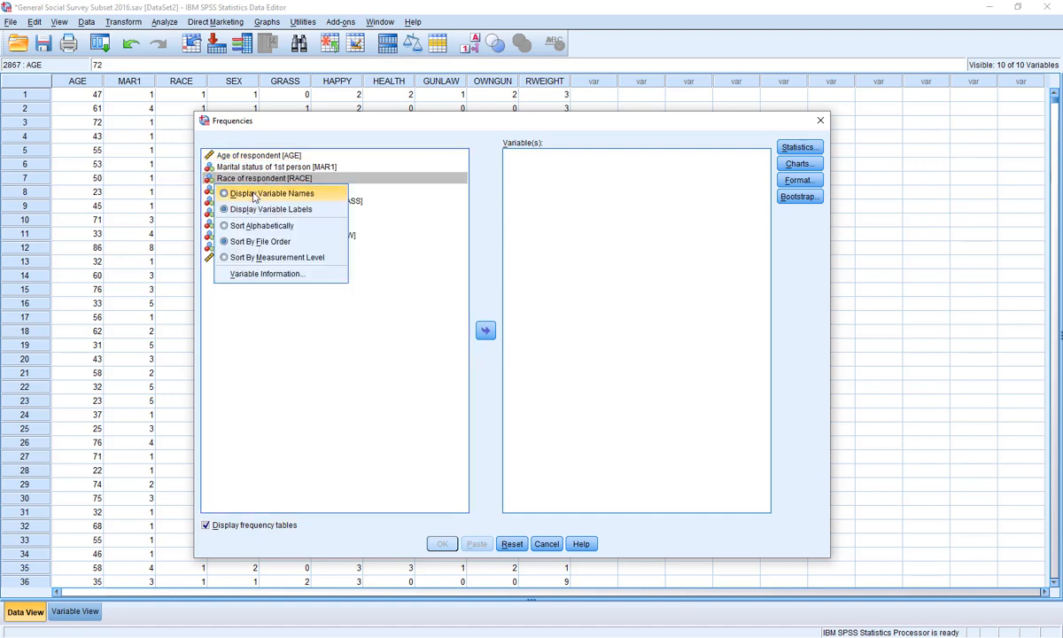
{"action": "left_click", "coordinate": [256, 193]}
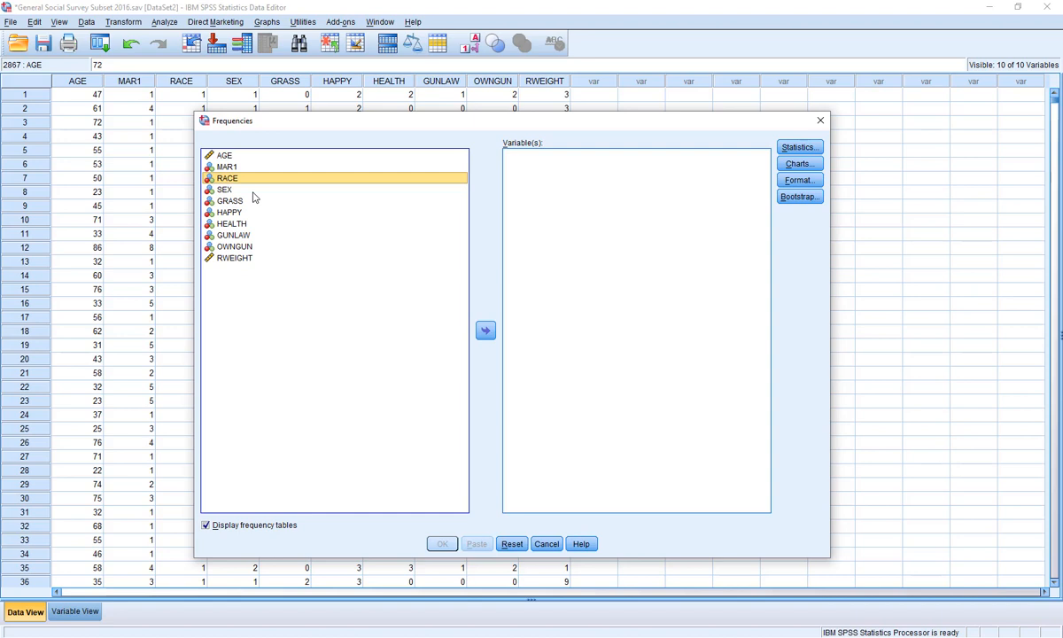
{"action": "right_click", "coordinate": [254, 191]}
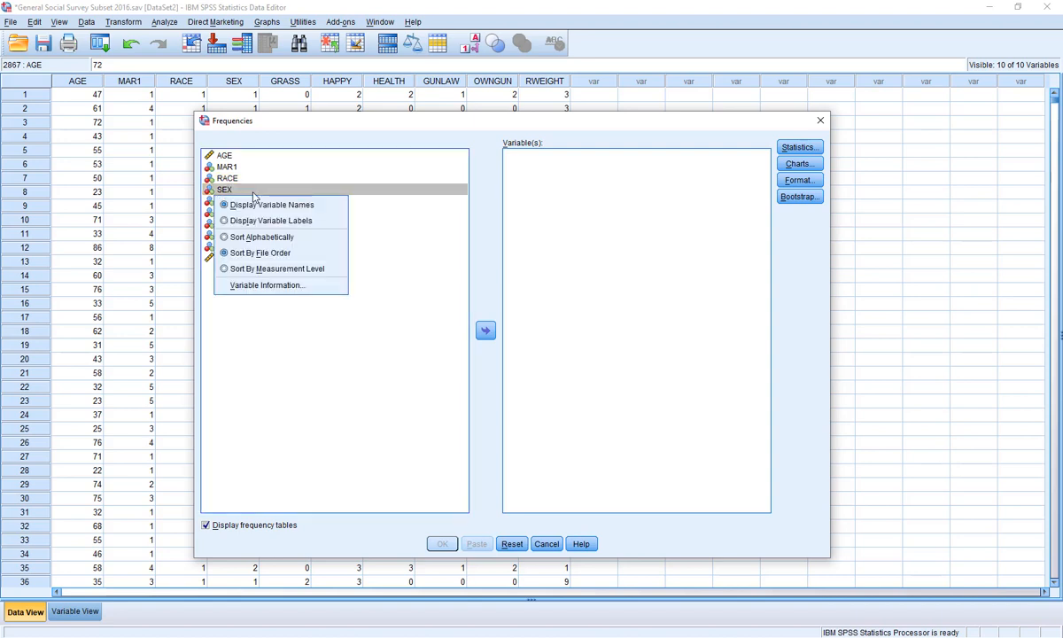
{"action": "left_click", "coordinate": [254, 220]}
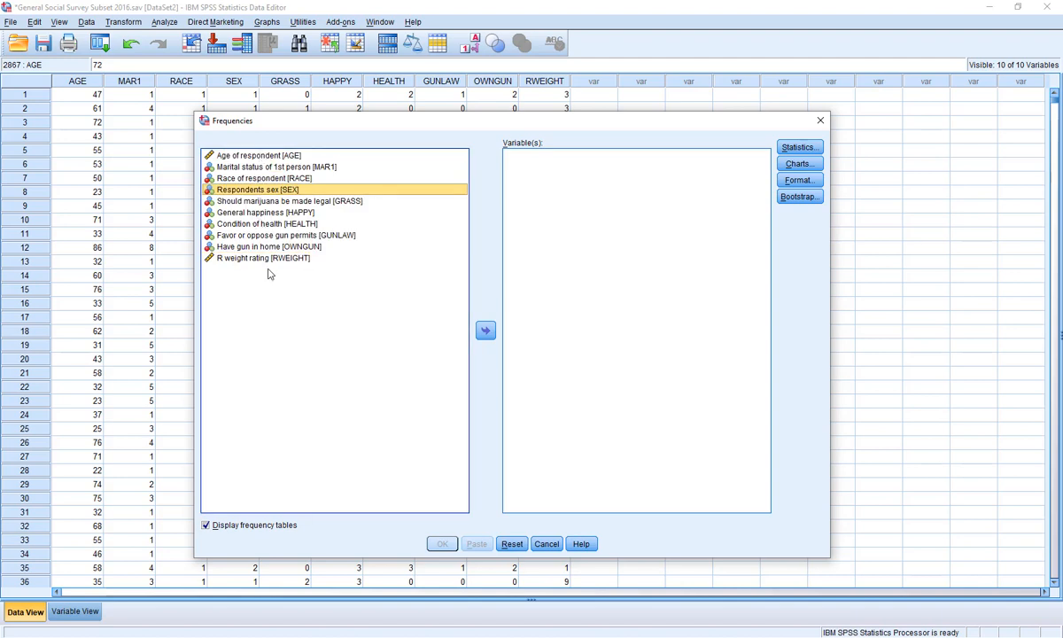
{"action": "right_click", "coordinate": [263, 227]}
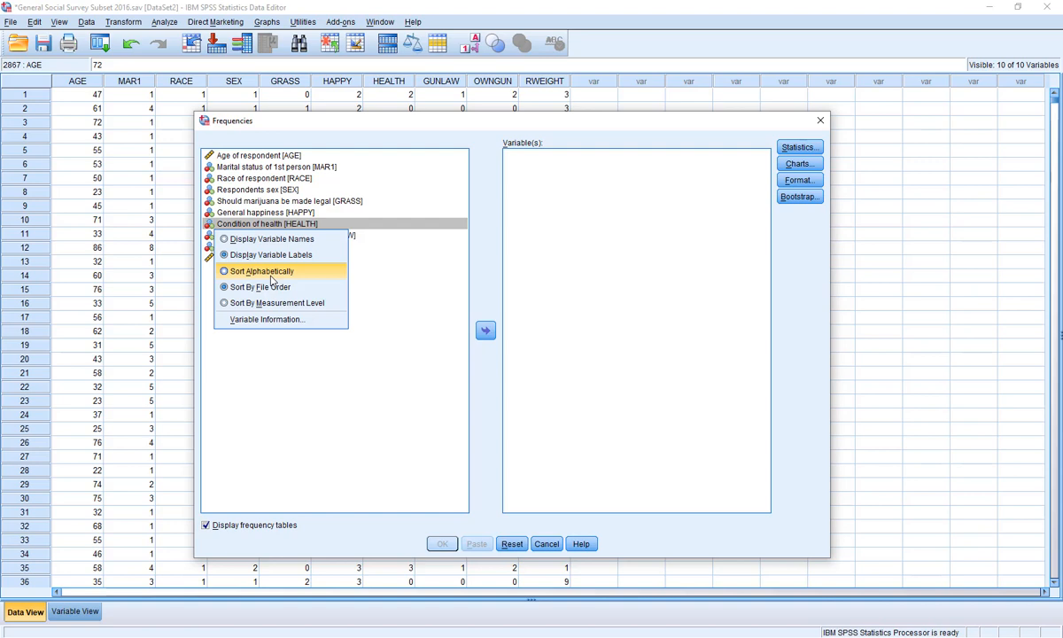
{"action": "left_click", "coordinate": [409, 271]}
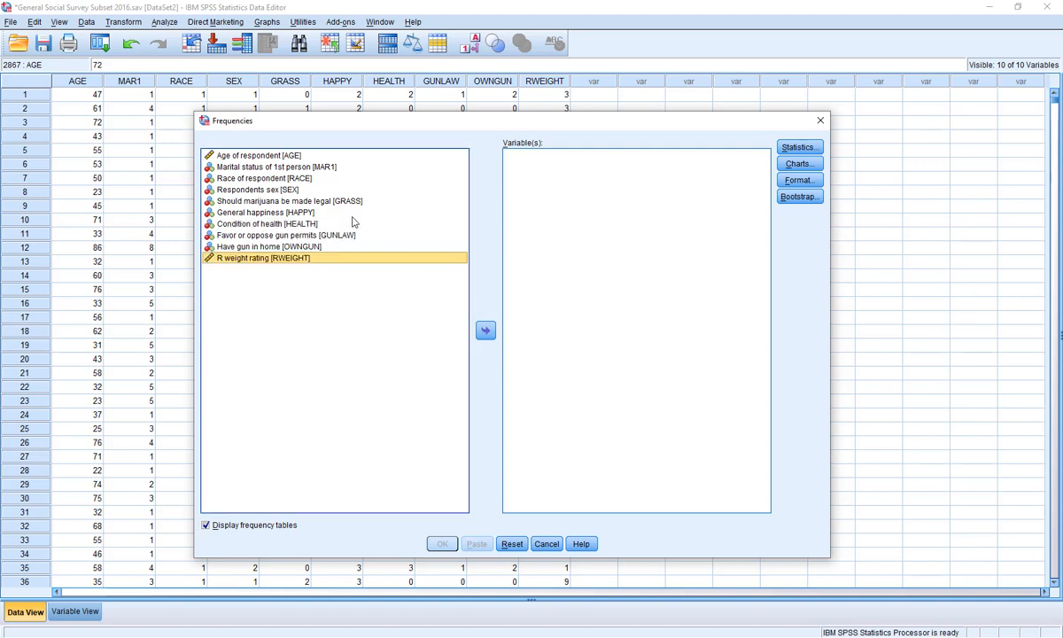
Step: Run Frequencies with frequency tables for Race of respondent [RACE] and Respondents sex [SEX]
{"action": "left_click", "coordinate": [296, 181]}
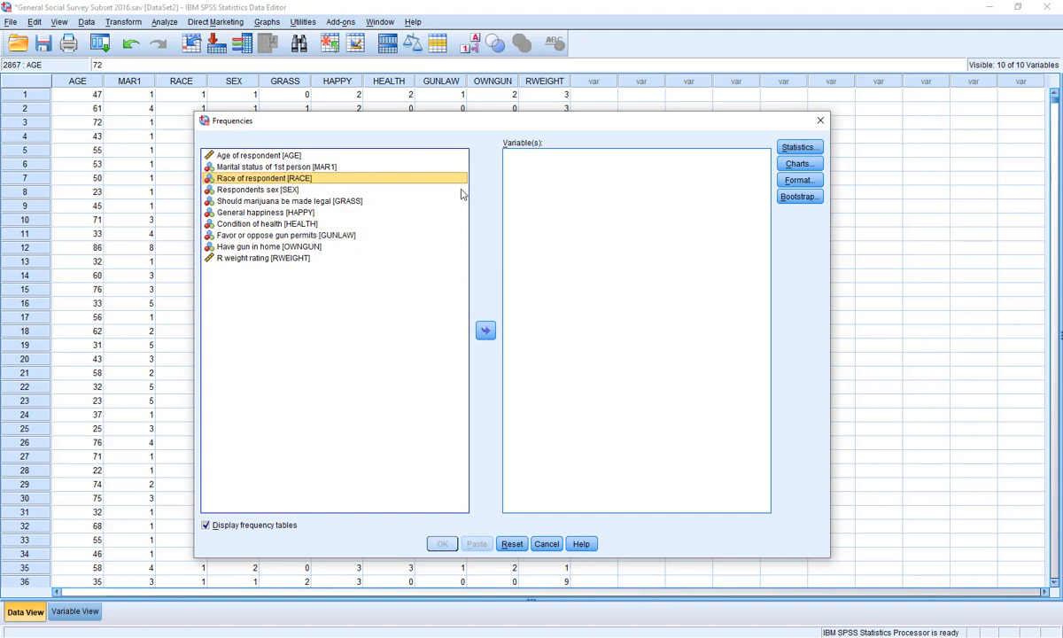
{"action": "left_click", "coordinate": [484, 330]}
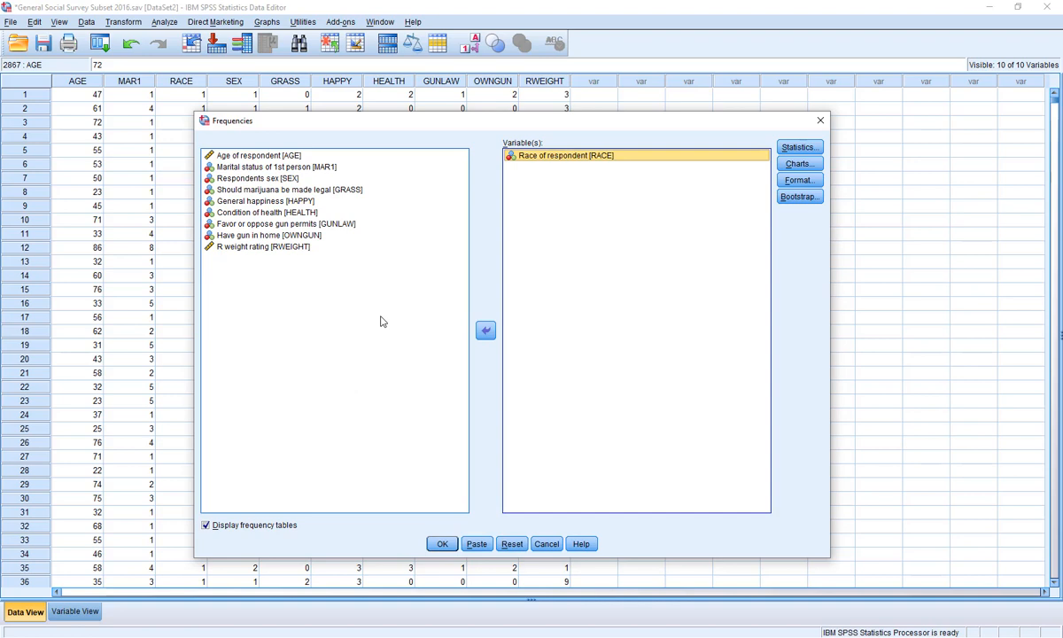
{"action": "left_click", "coordinate": [485, 330]}
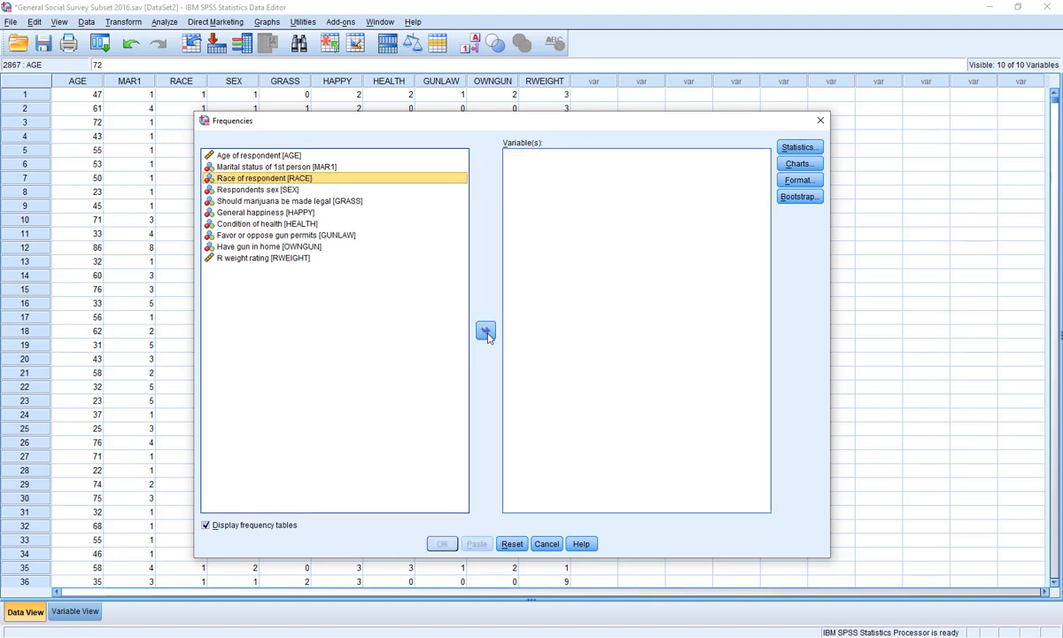
{"action": "left_click", "coordinate": [292, 189], "text": "ctrl"}
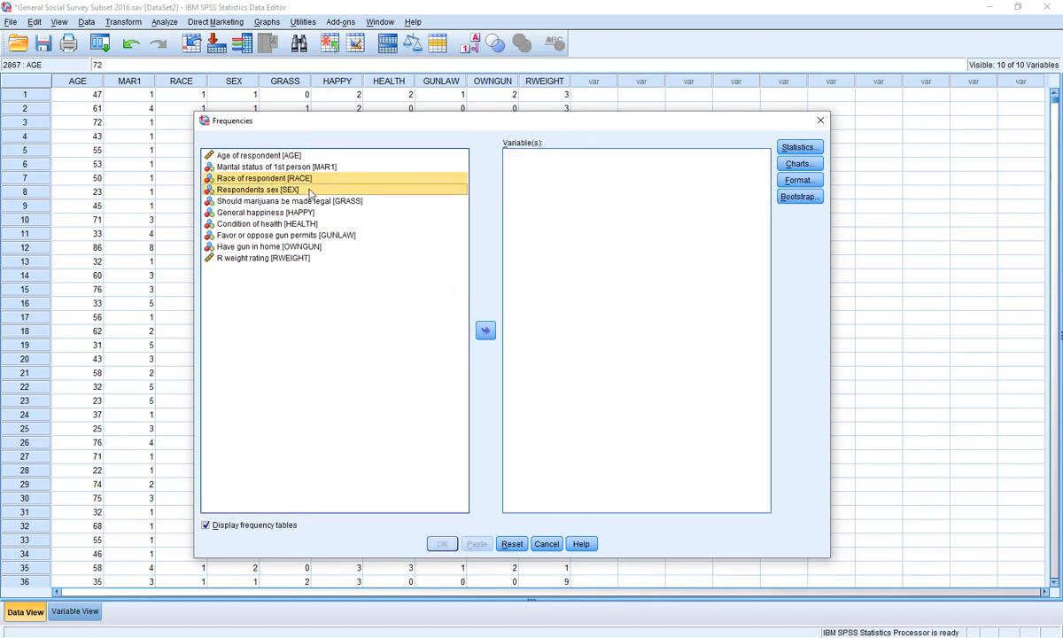
{"action": "left_click", "coordinate": [486, 330]}
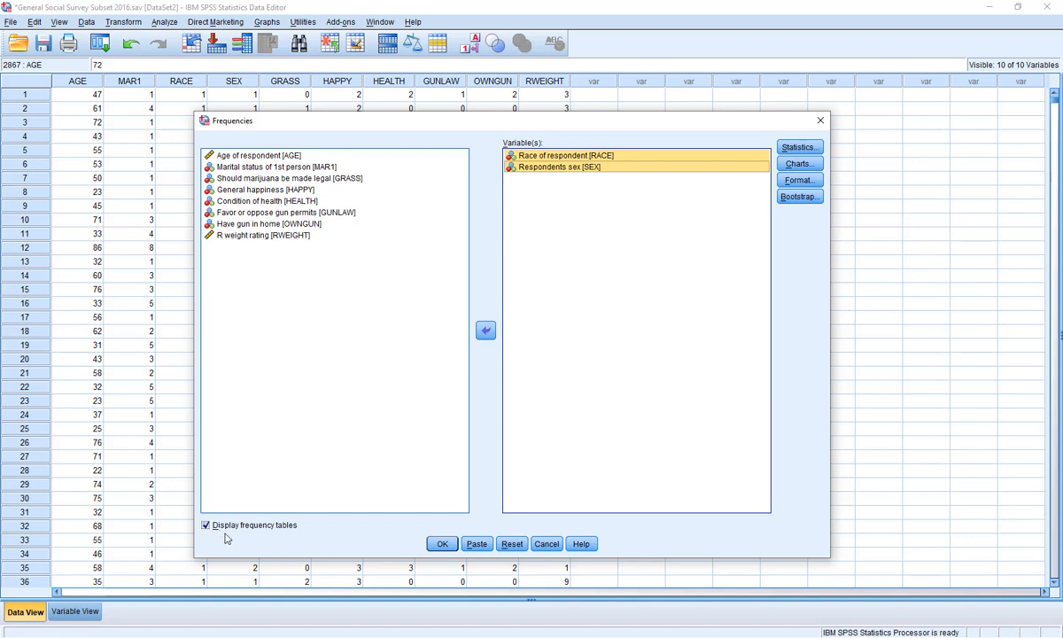
{"action": "left_click", "coordinate": [443, 544]}
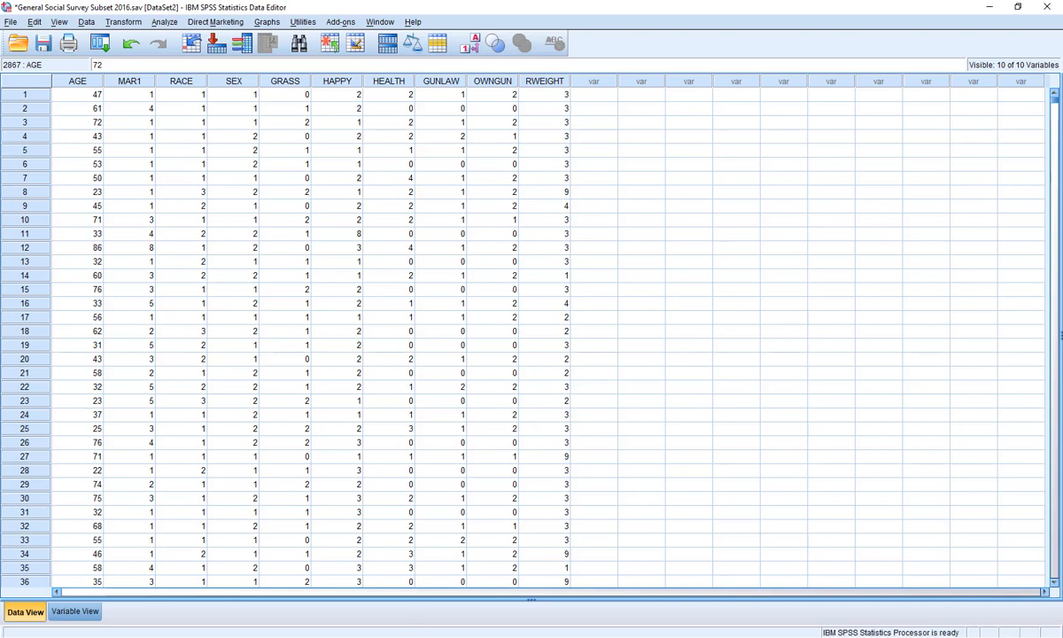
Step: Open the output document and examine the frequency tables for race and sex of respondents
{"action": "mouse_move", "coordinate": [419, 637]}
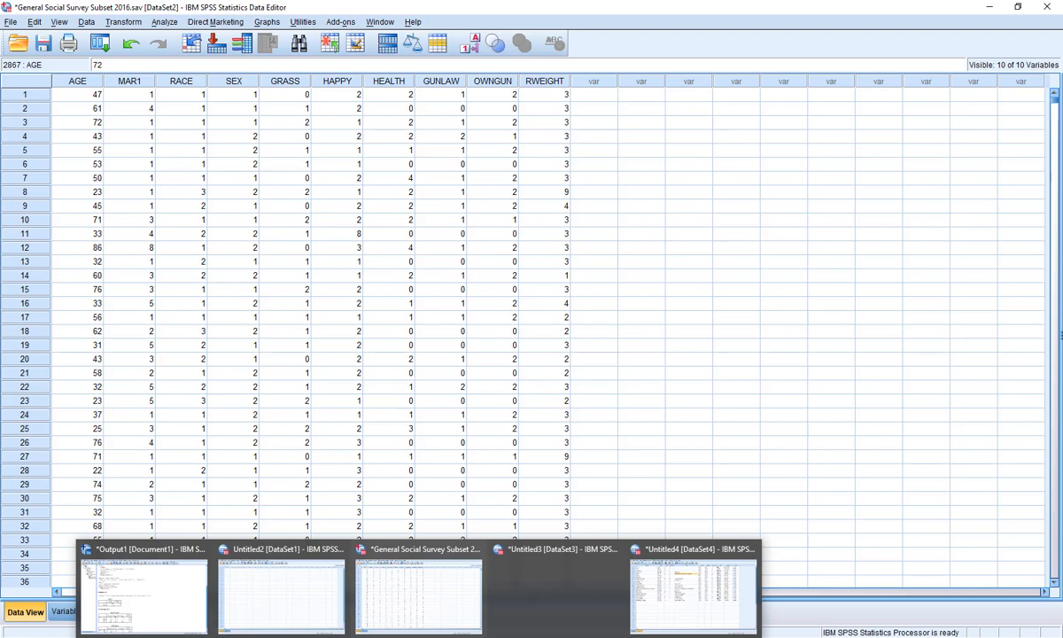
{"action": "left_click", "coordinate": [163, 602]}
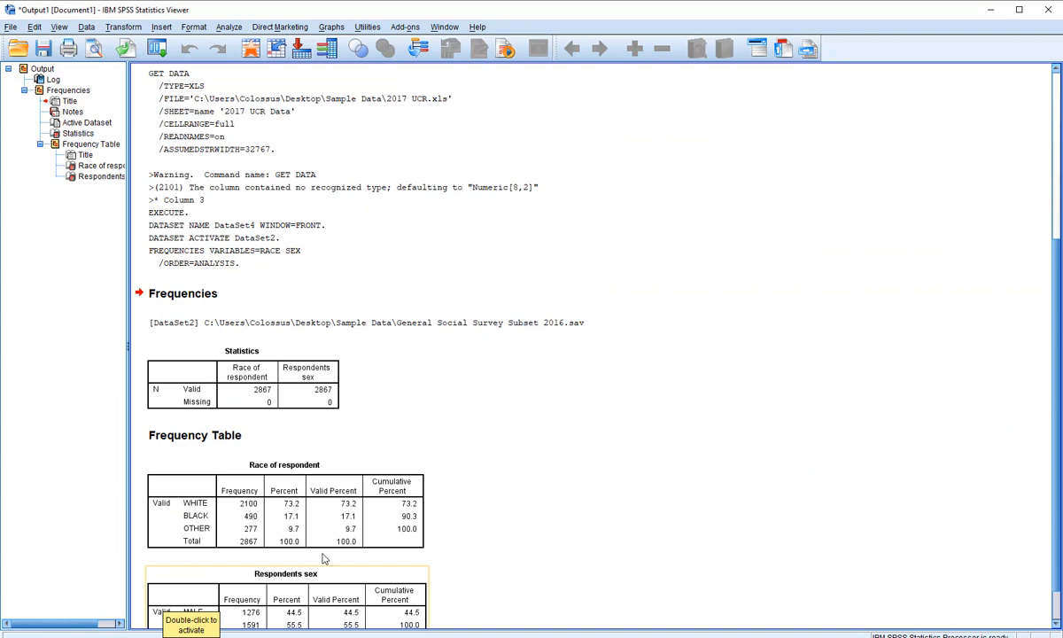
{"action": "scroll", "coordinate": [1054, 255], "scroll_direction": "down", "scroll_amount": 1}
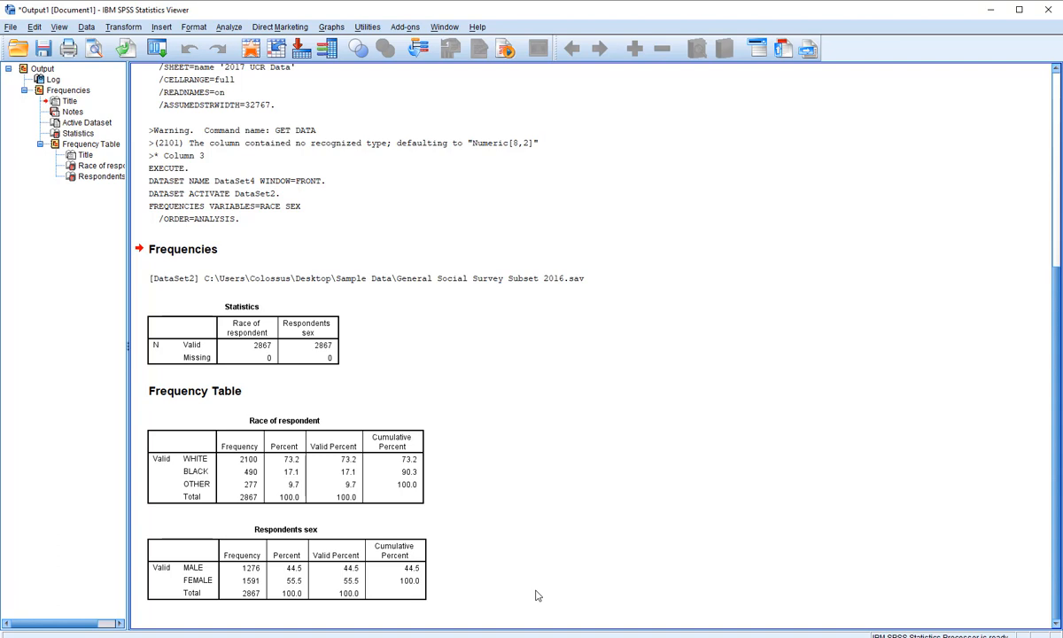
Step: Switch to the General Social Survey Subset 2016 dataset's variable definitions and inspect the missing-value settings of SEX
{"action": "left_click", "coordinate": [419, 637]}
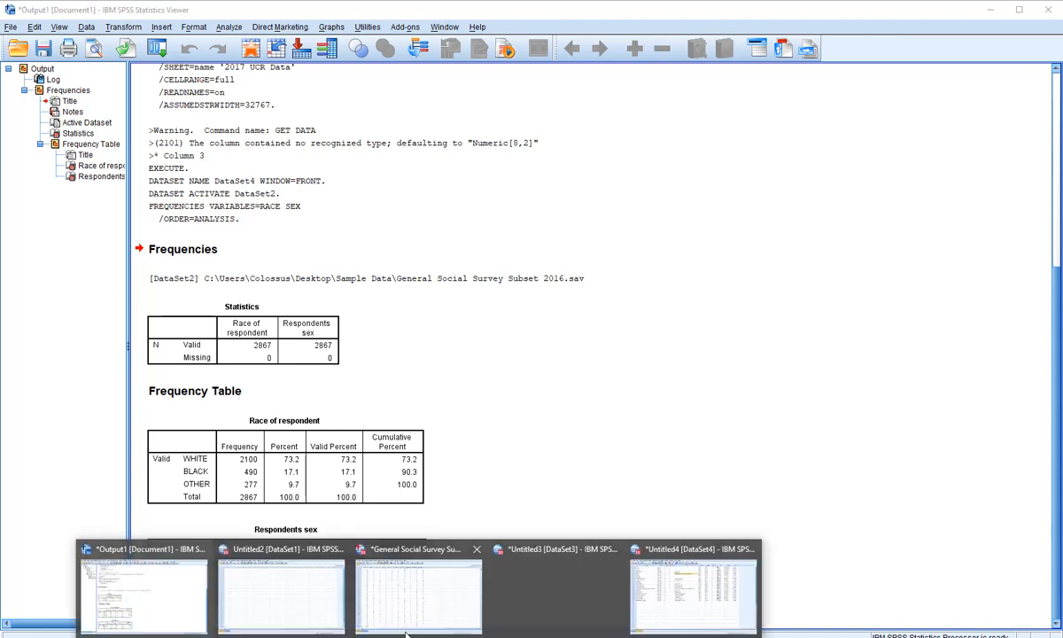
{"action": "left_click", "coordinate": [400, 609]}
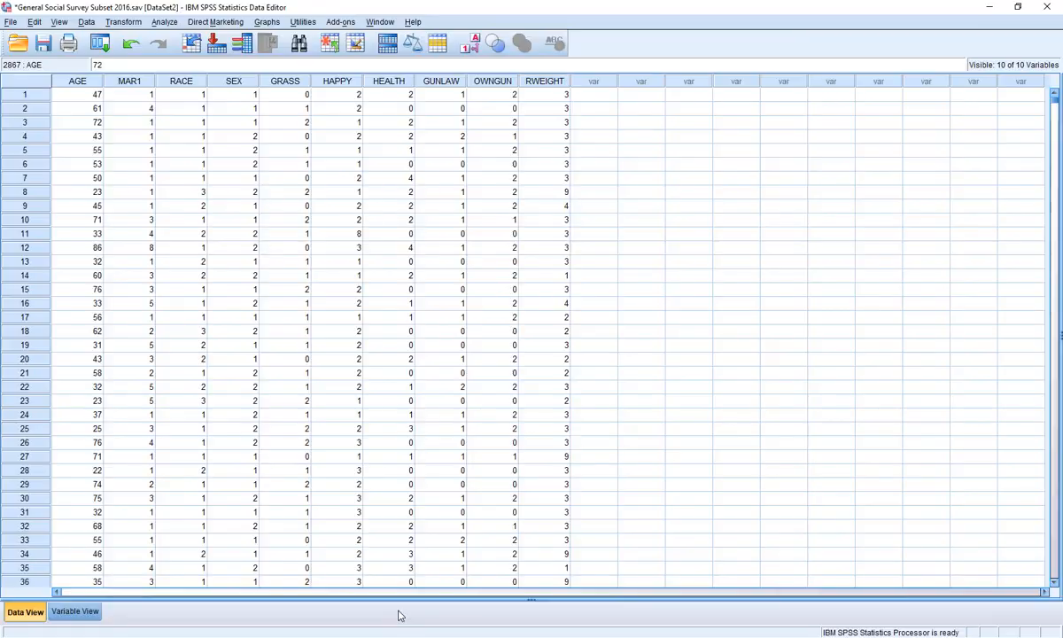
{"action": "left_click", "coordinate": [78, 611]}
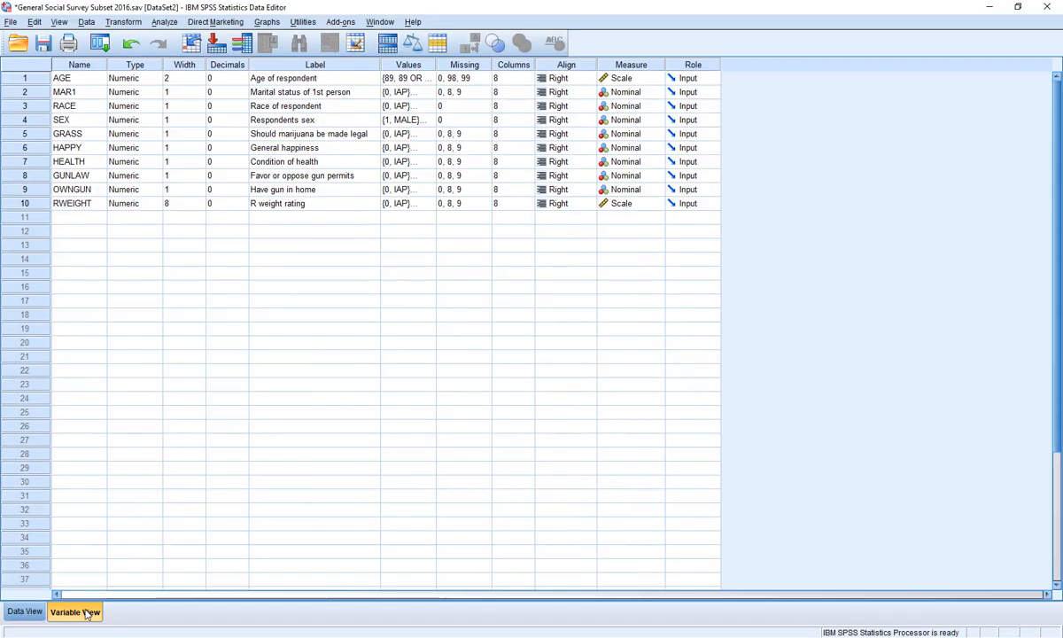
{"action": "left_click", "coordinate": [469, 120]}
{"action": "left_click", "coordinate": [484, 122]}
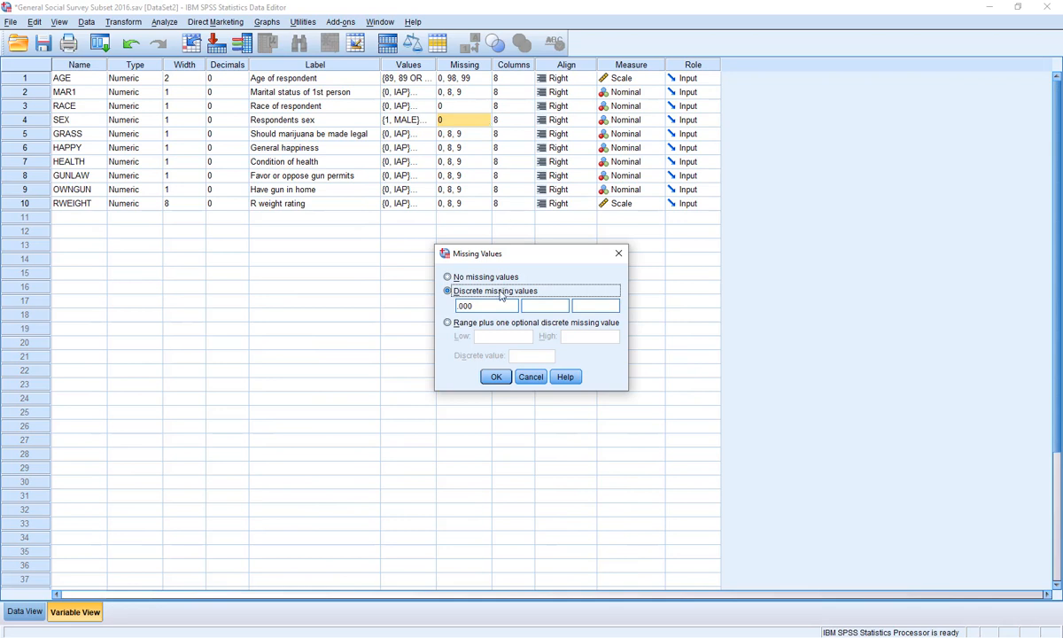
{"action": "left_click", "coordinate": [496, 376]}
Step: Inspect the value labels defined for SEX and RACE without changing them
{"action": "left_click", "coordinate": [425, 120]}
{"action": "left_click", "coordinate": [428, 119]}
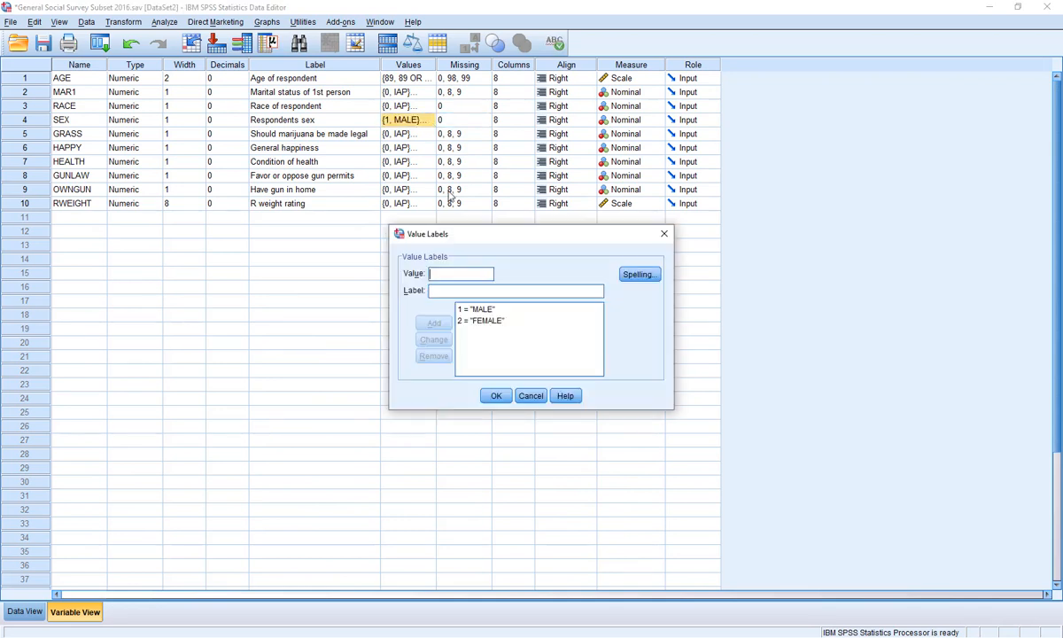
{"action": "left_click", "coordinate": [536, 396]}
{"action": "left_click", "coordinate": [405, 106]}
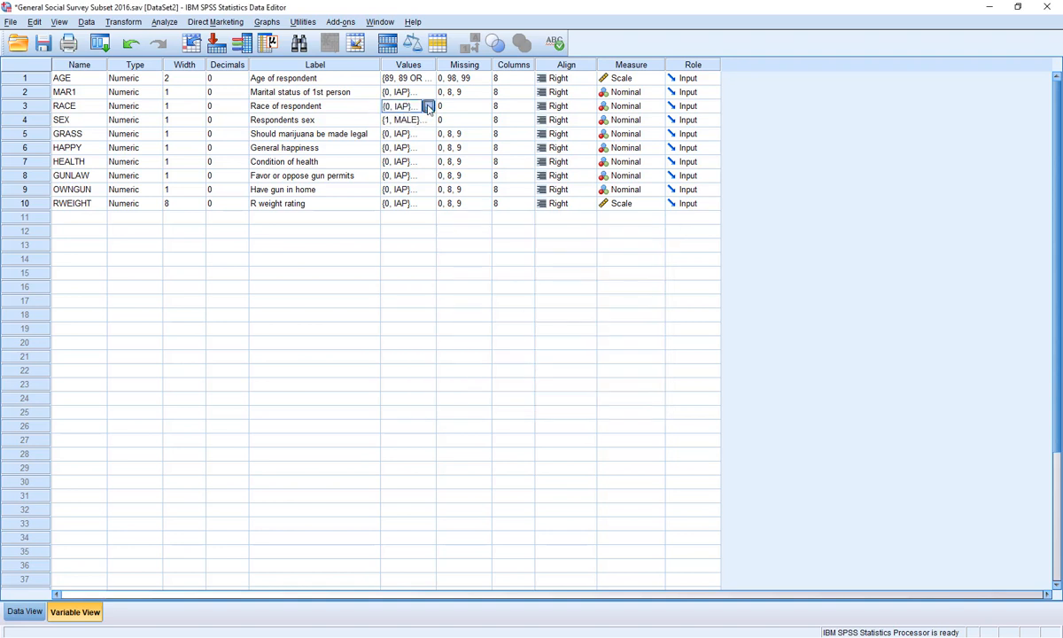
{"action": "left_click", "coordinate": [405, 106]}
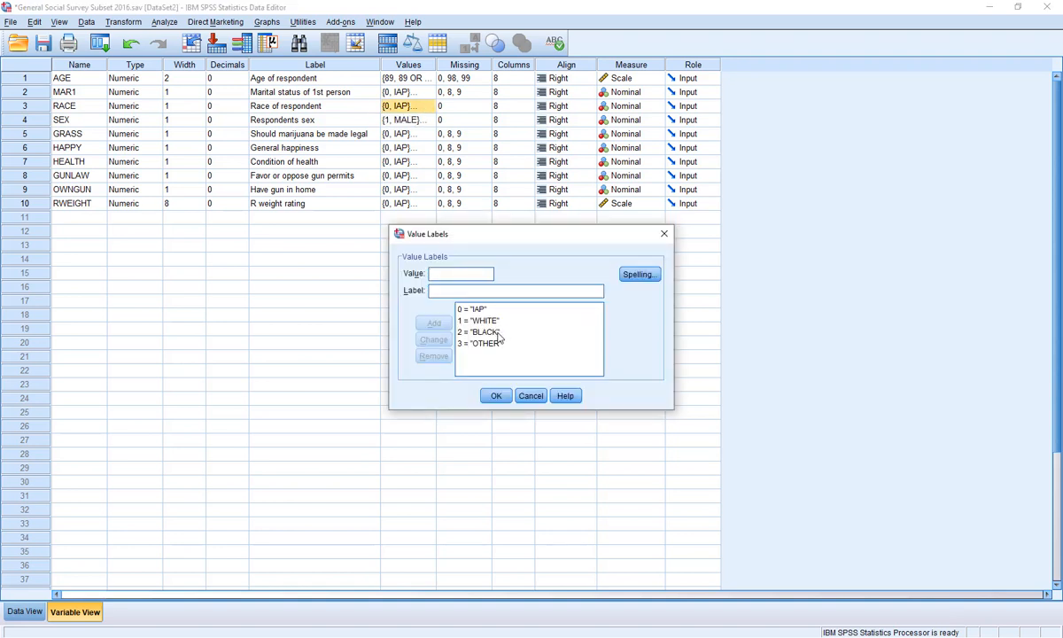
{"action": "left_click", "coordinate": [531, 396]}
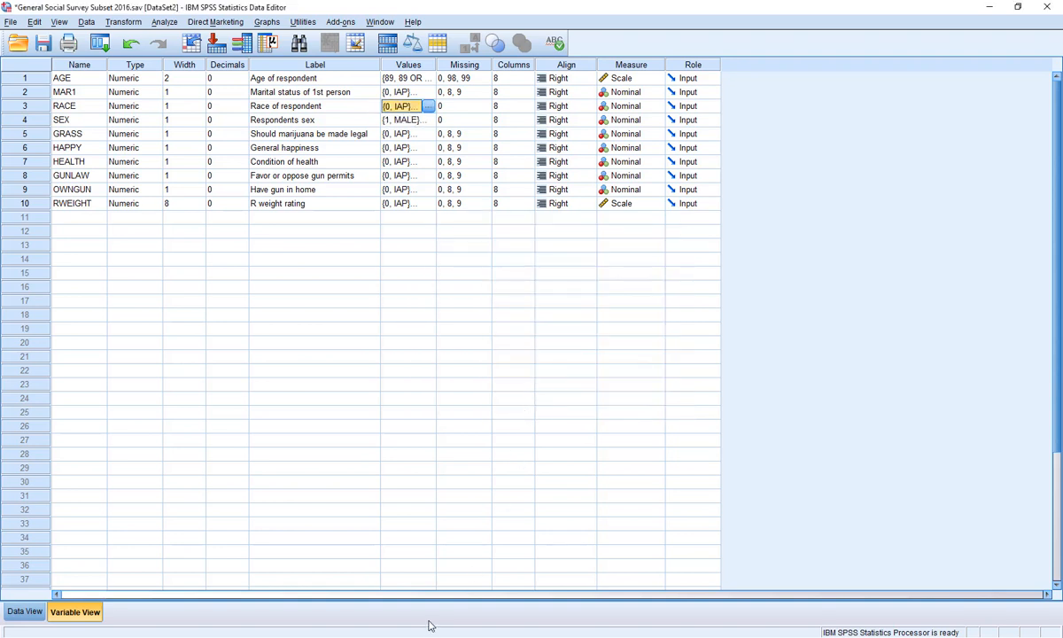
Step: Return to the Output1 document and review the frequency tables for race and sex of respondents
{"action": "mouse_move", "coordinate": [418, 634]}
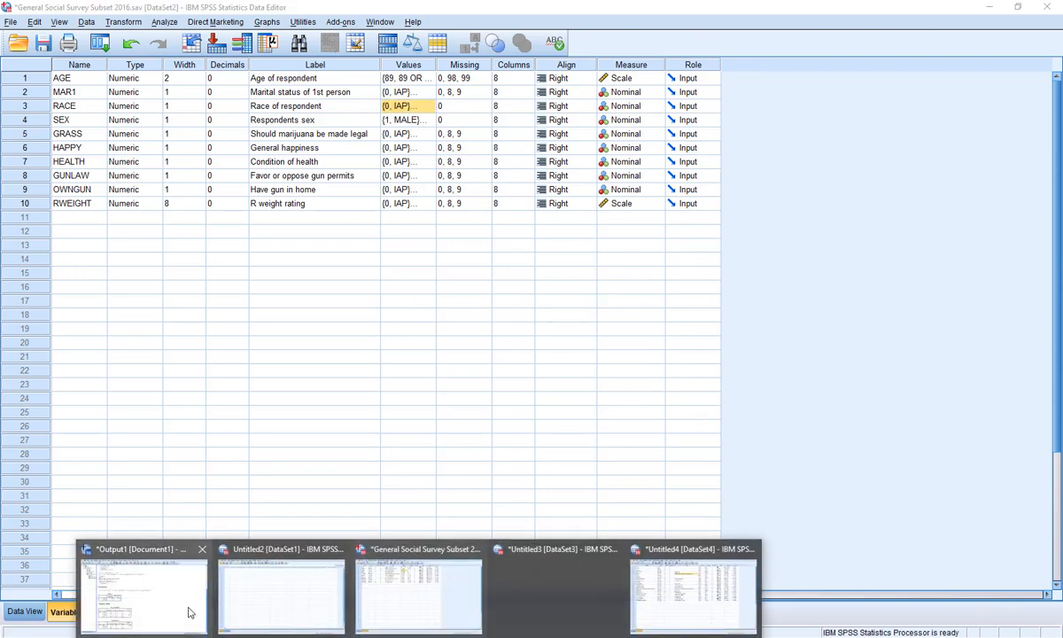
{"action": "left_click", "coordinate": [177, 558]}
{"action": "left_click", "coordinate": [252, 420]}
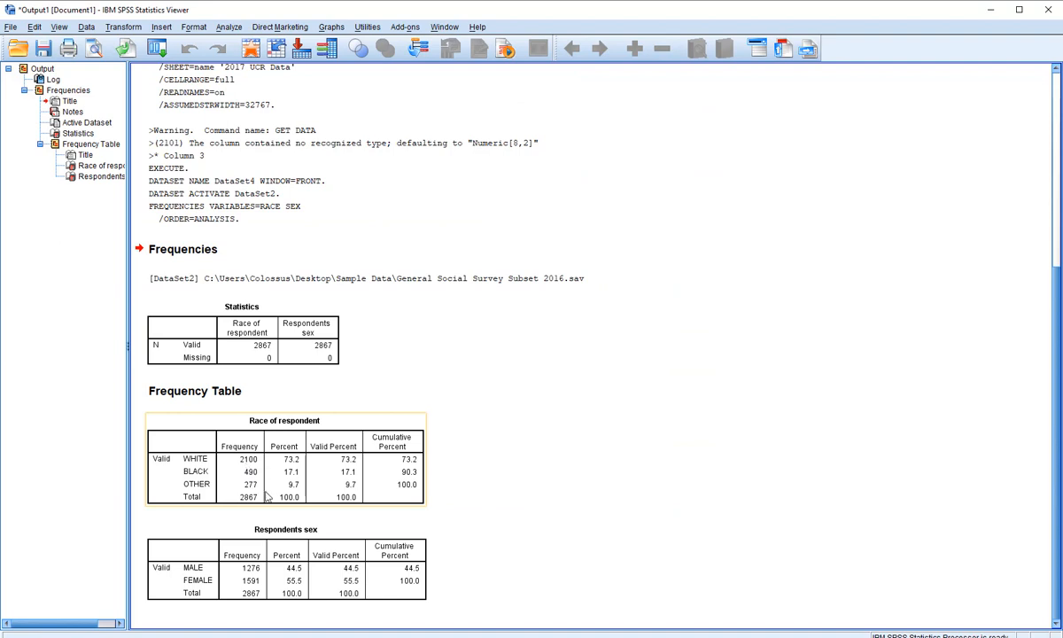
{"action": "left_click", "coordinate": [239, 531]}
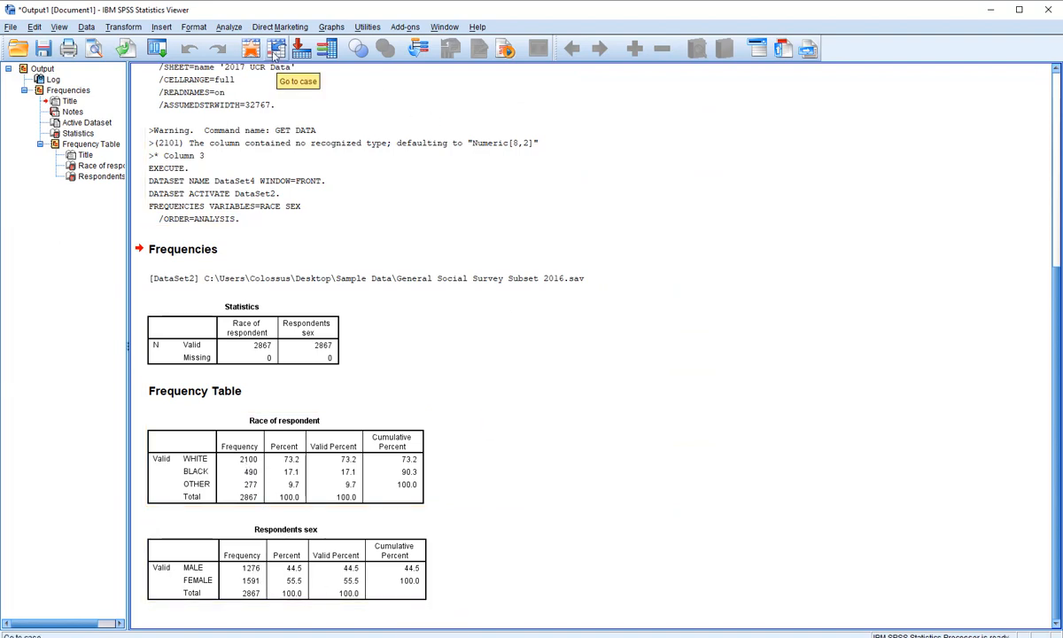
Step: Run Frequencies with Age of respondent [AGE] in place of RACE and SEX, and examine the age table through its end
{"action": "left_click", "coordinate": [228, 28]}
{"action": "mouse_move", "coordinate": [297, 57]}
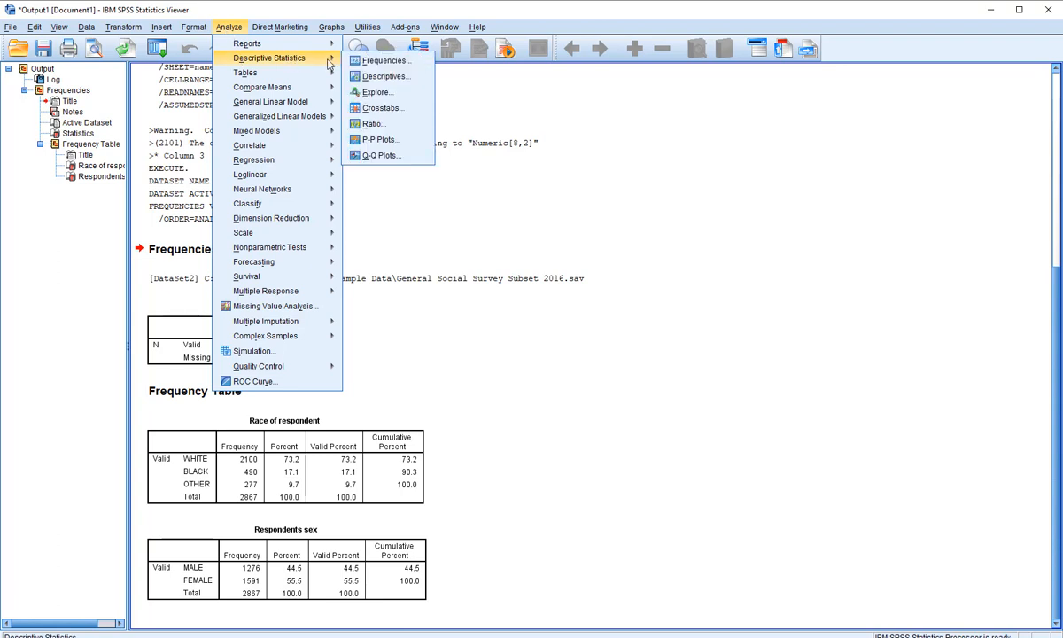
{"action": "left_click", "coordinate": [405, 152]}
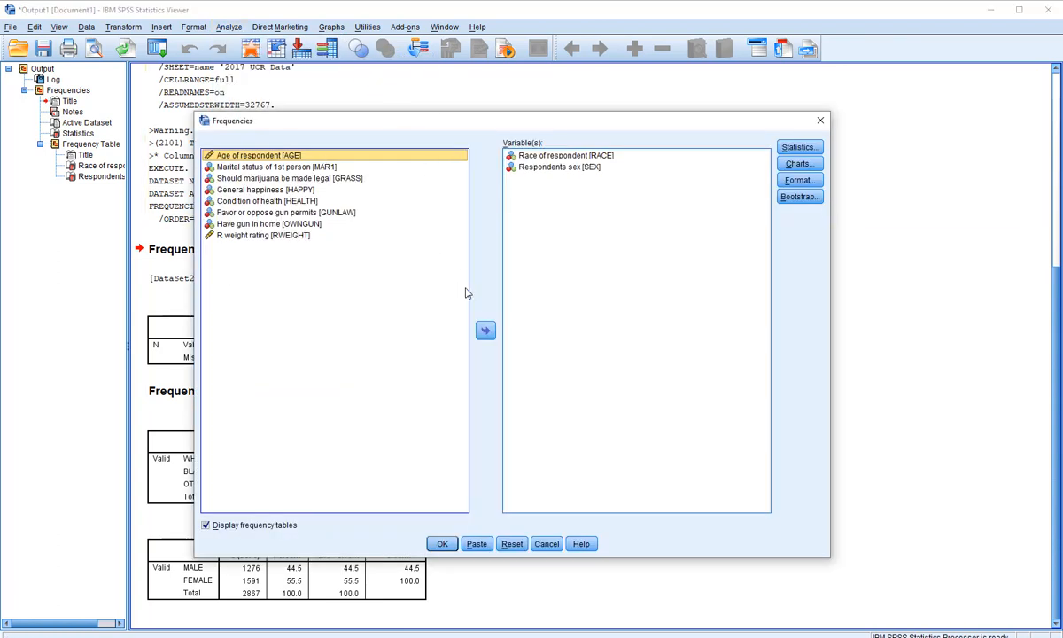
{"action": "left_click", "coordinate": [485, 330]}
{"action": "left_click", "coordinate": [553, 157]}
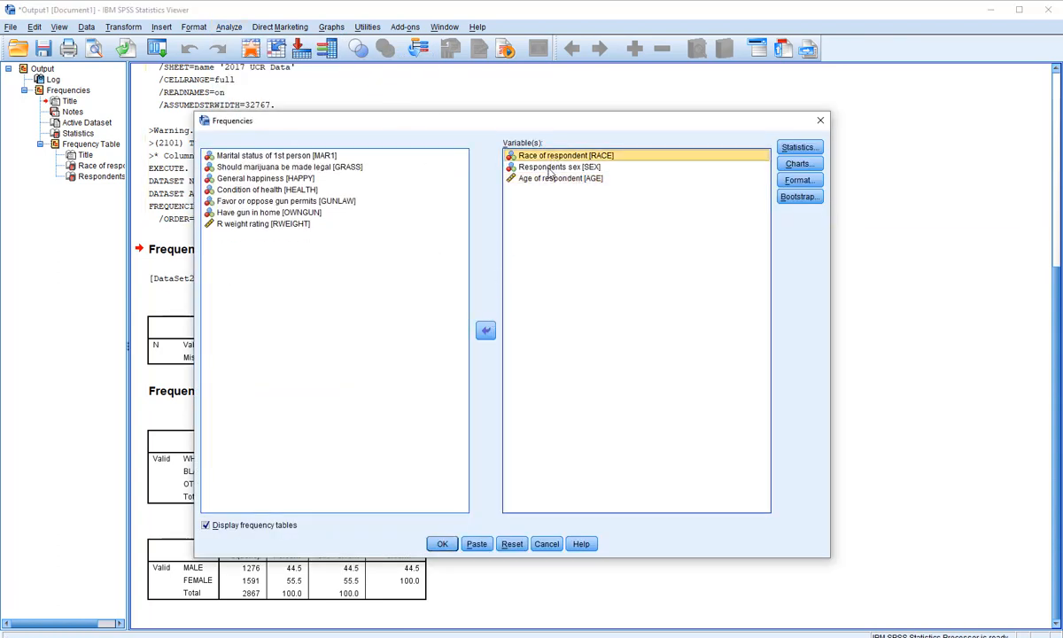
{"action": "left_click", "coordinate": [549, 168], "text": "shift"}
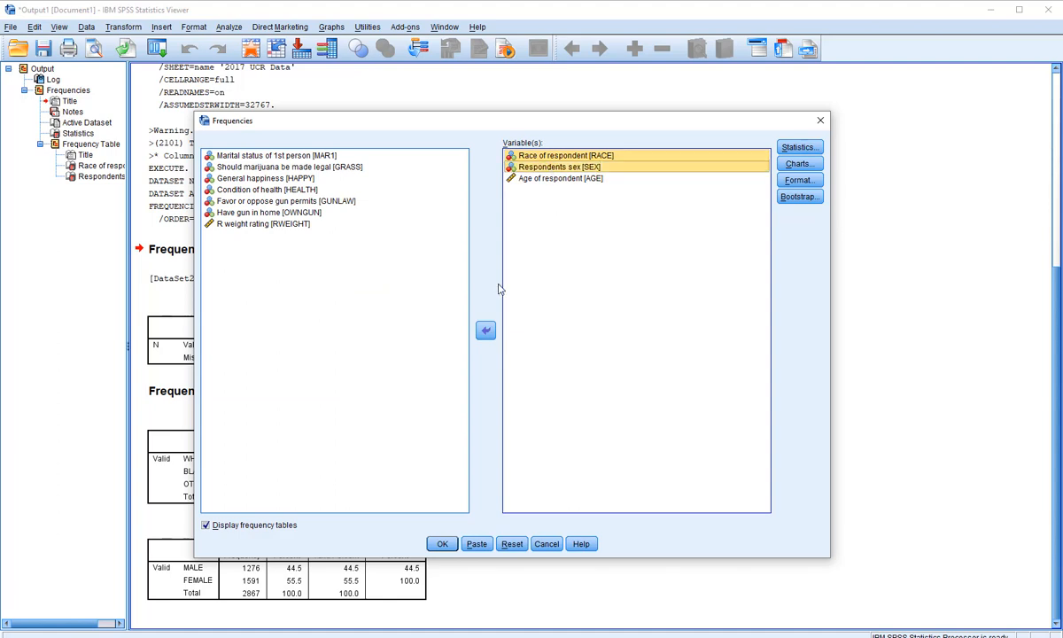
{"action": "left_click", "coordinate": [486, 330]}
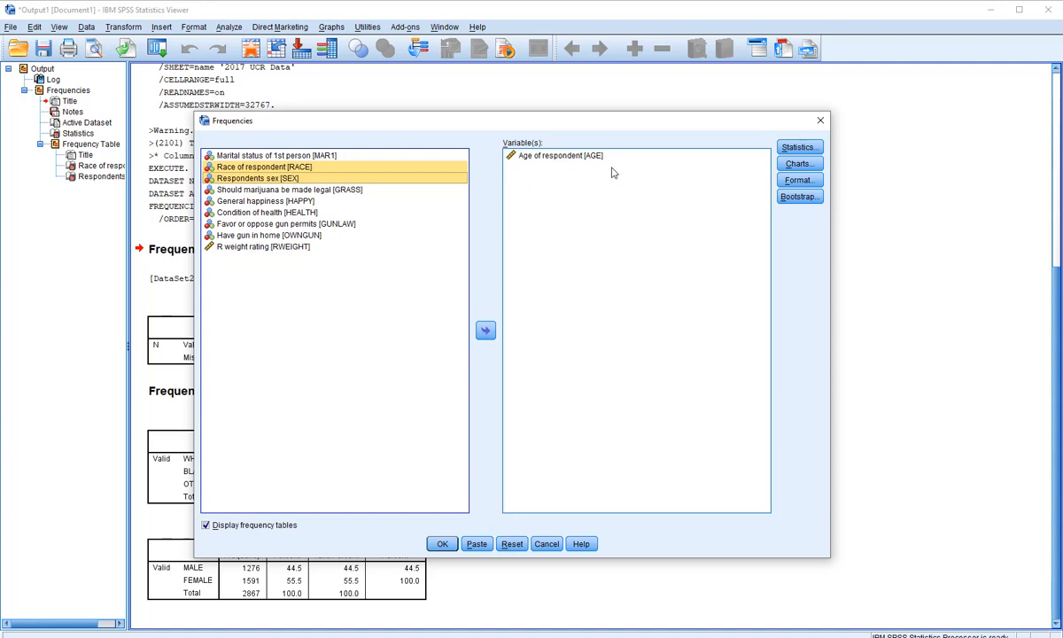
{"action": "left_click", "coordinate": [441, 544]}
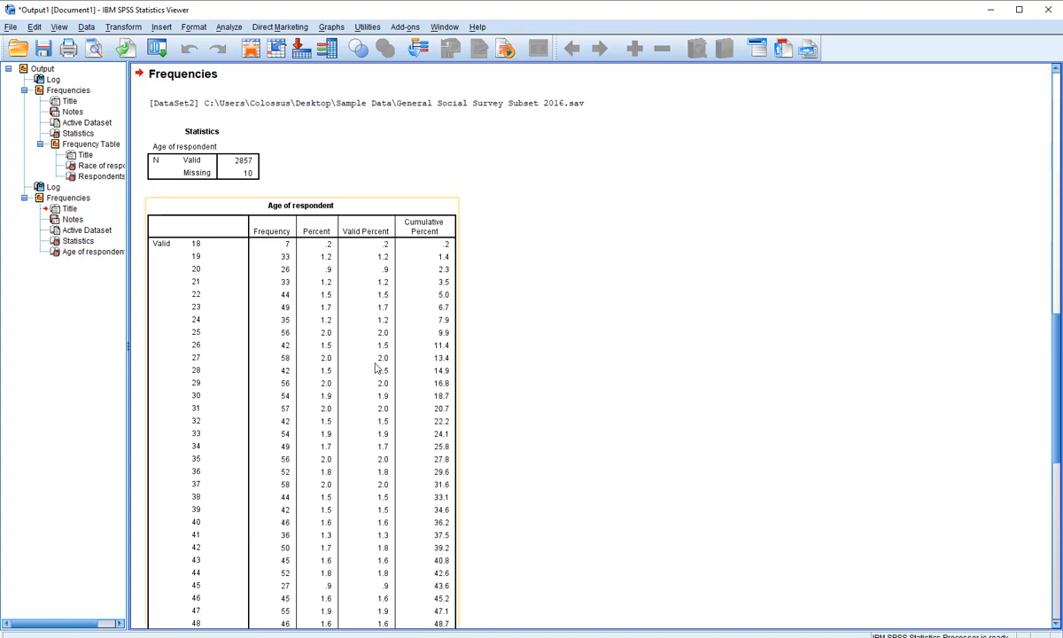
{"action": "left_click_drag", "start_coordinate": [1055, 351], "coordinate": [1052, 538]}
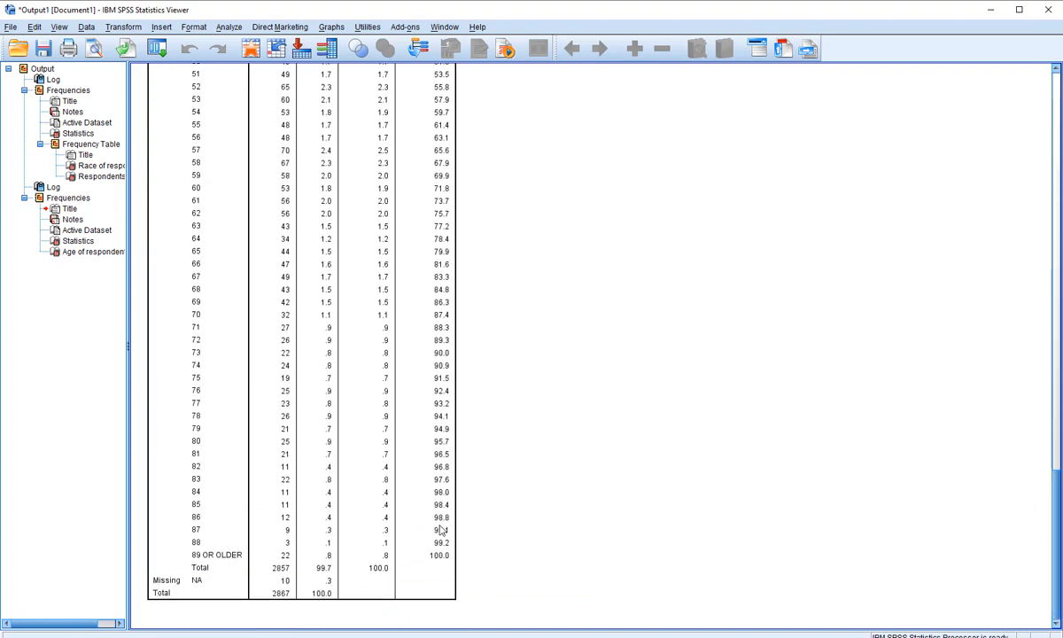